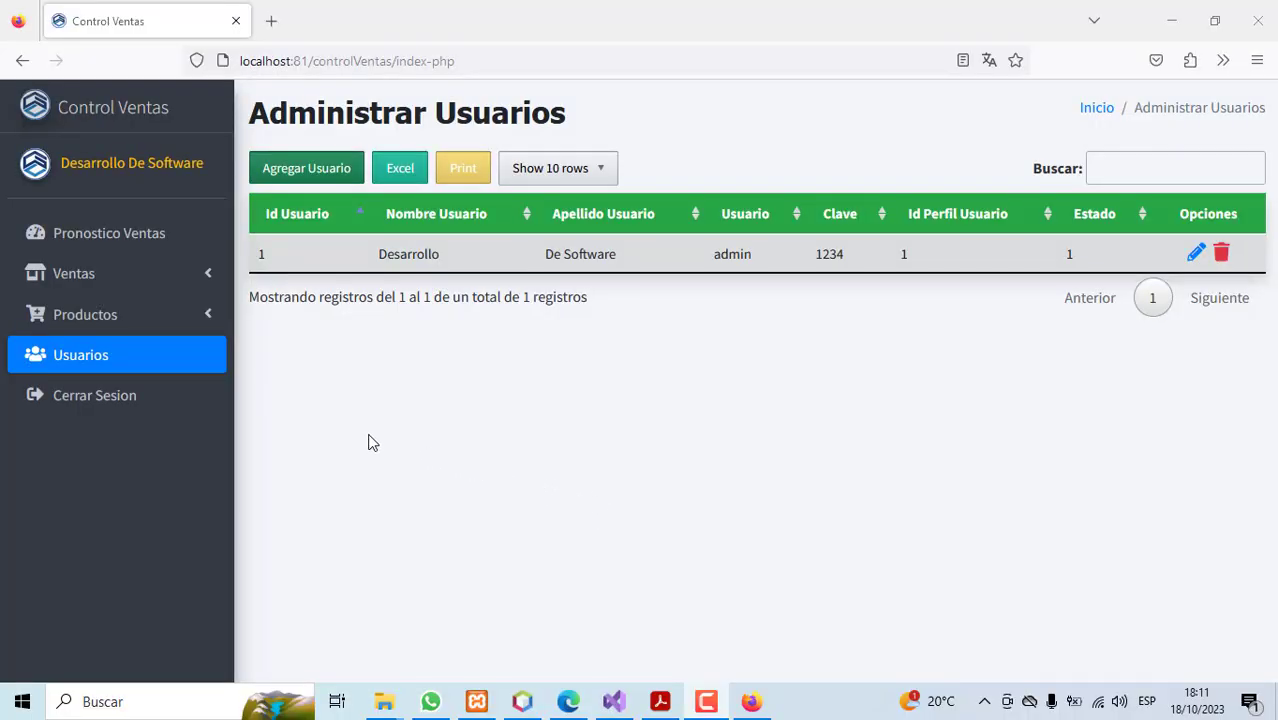
Start a new user with Id 1000 and the Administrador profile
left_click(111, 371)
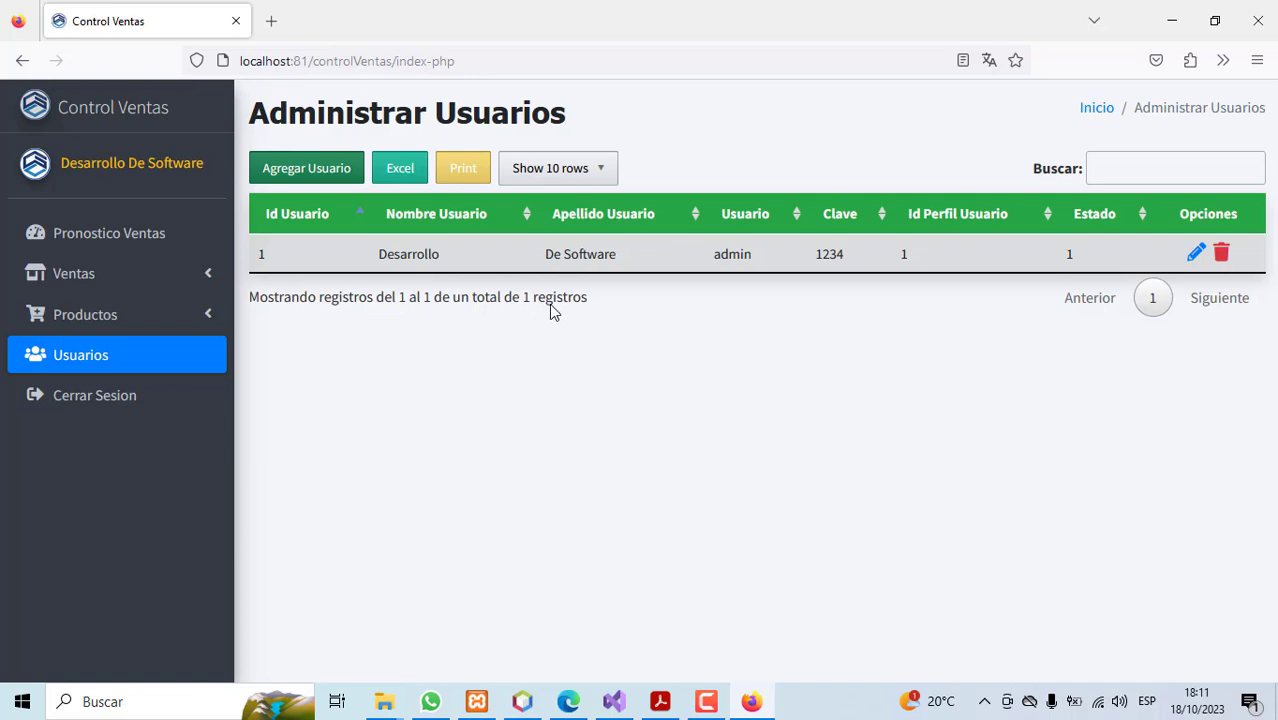
left_click(318, 174)
left_click(363, 217)
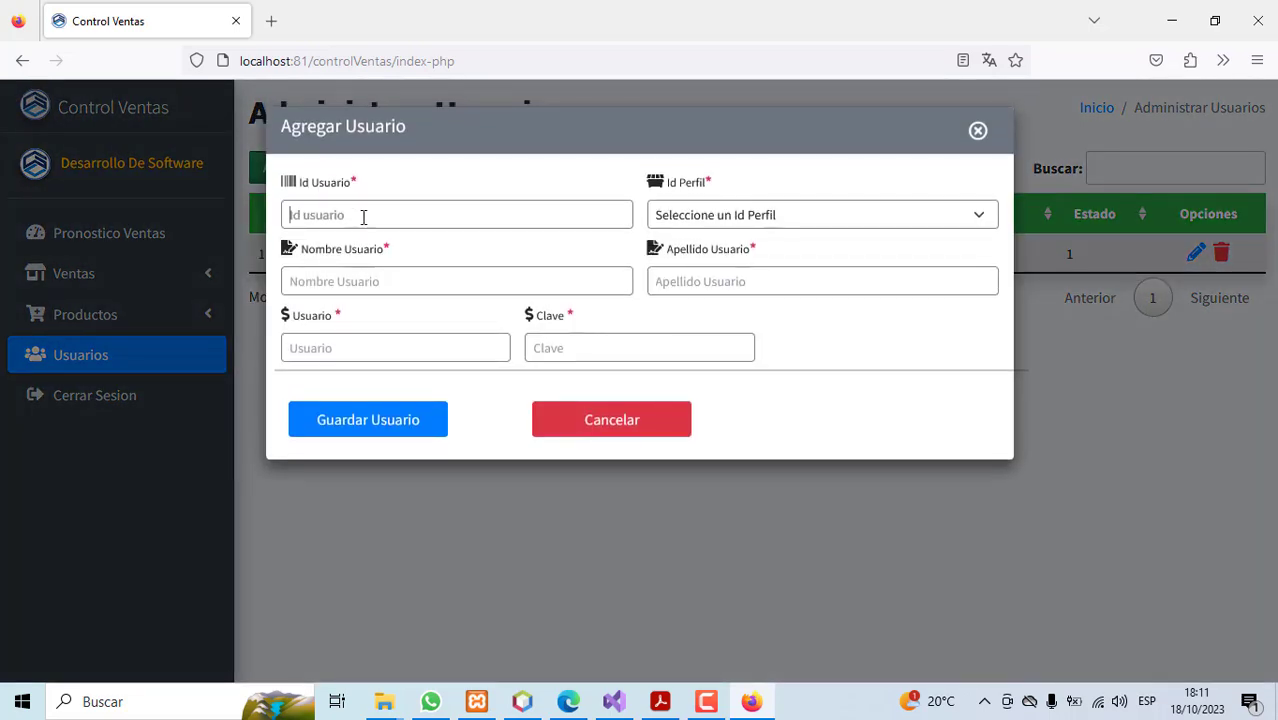
type("1000")
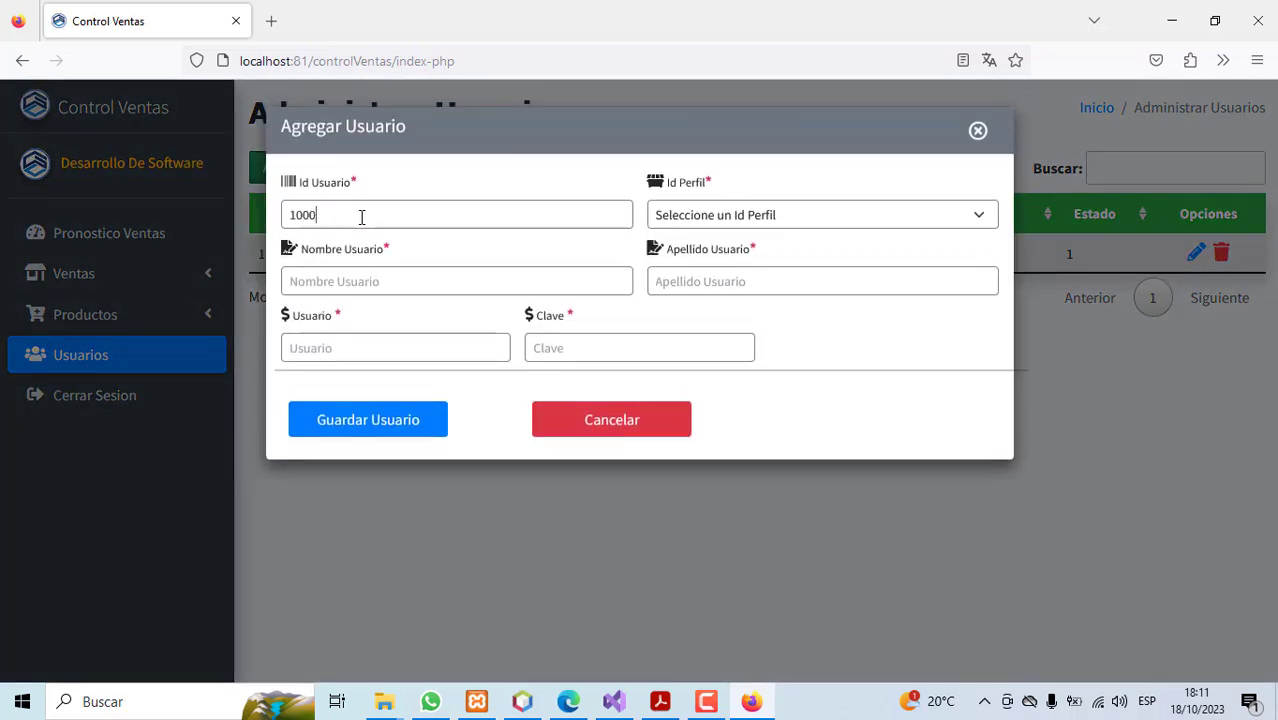
left_click(680, 220)
left_click(682, 273)
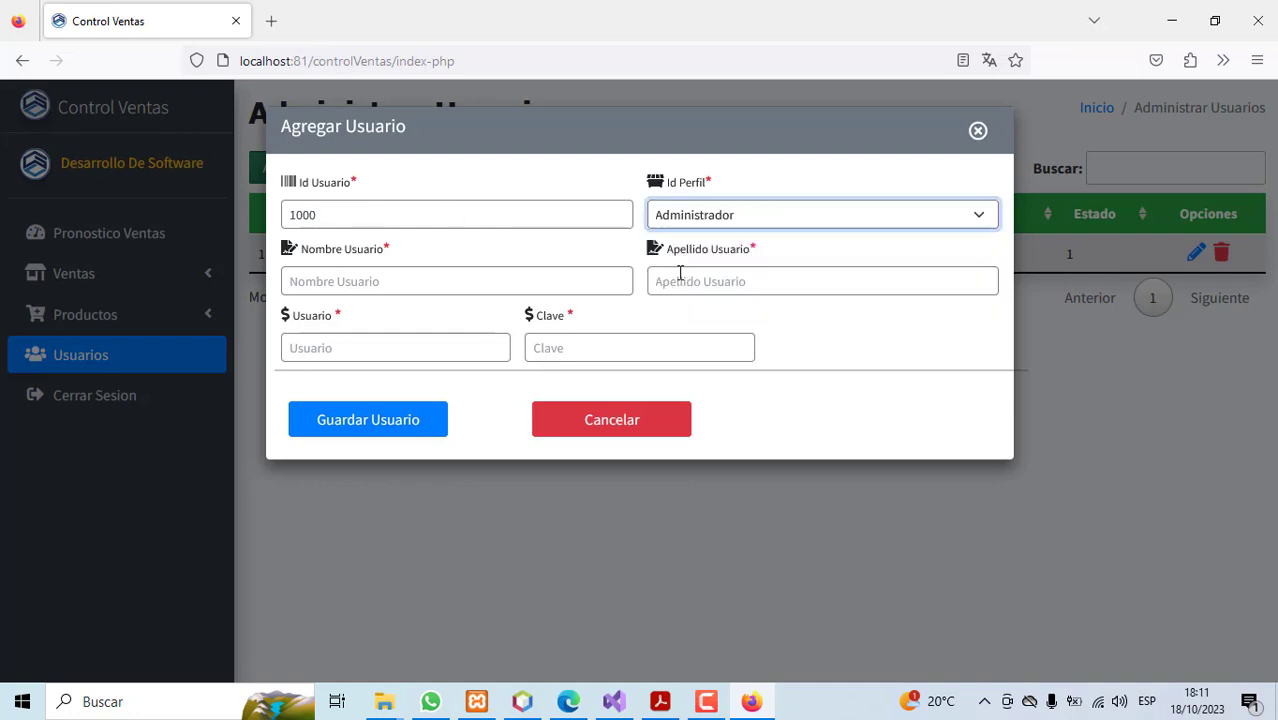
Enter the user's first name and surname, fixing a typo in the surname
left_click(427, 273)
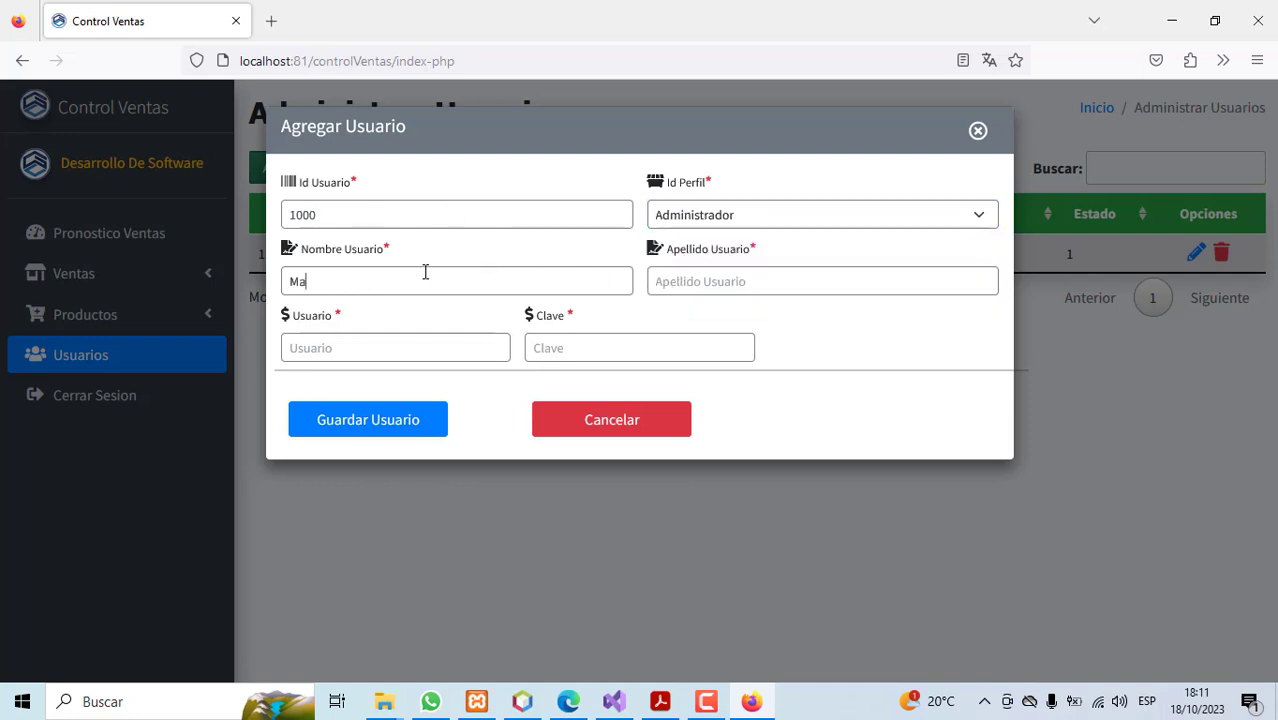
left_click(666, 293)
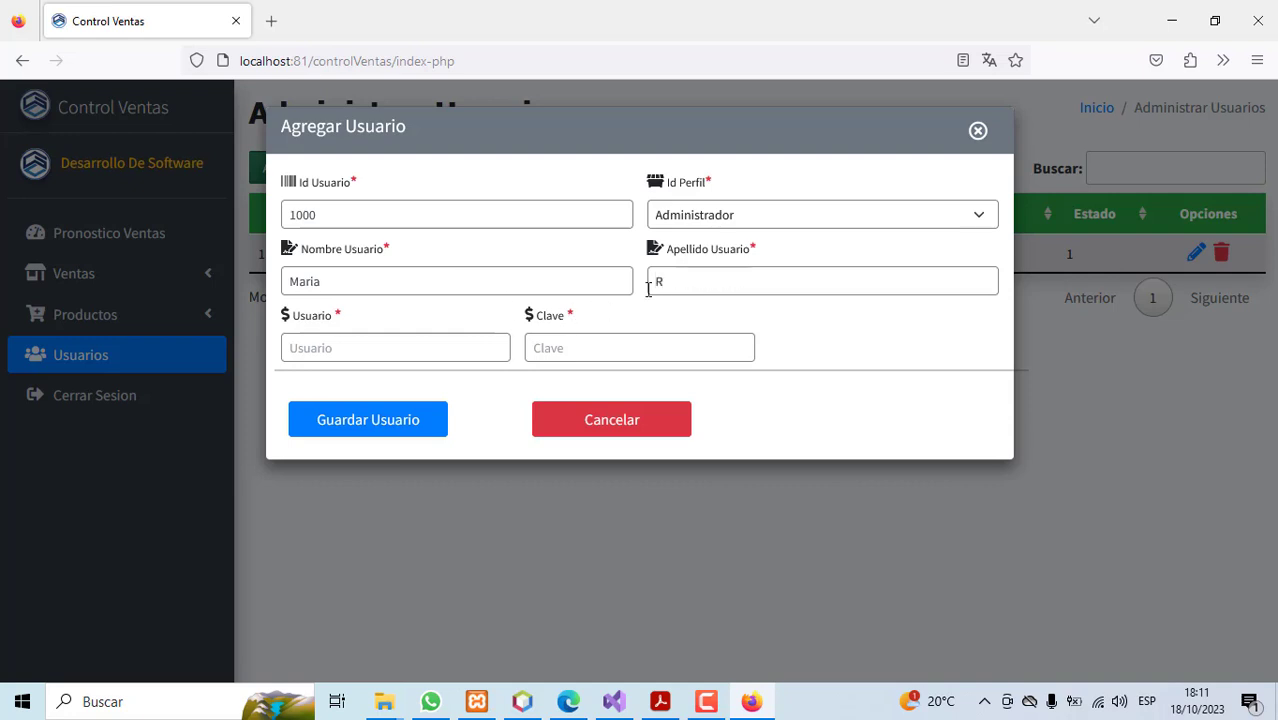
left_click(662, 282)
type("i")
key("Delete")
Fill in the login username and password, then save and confirm the registration
left_click(324, 357)
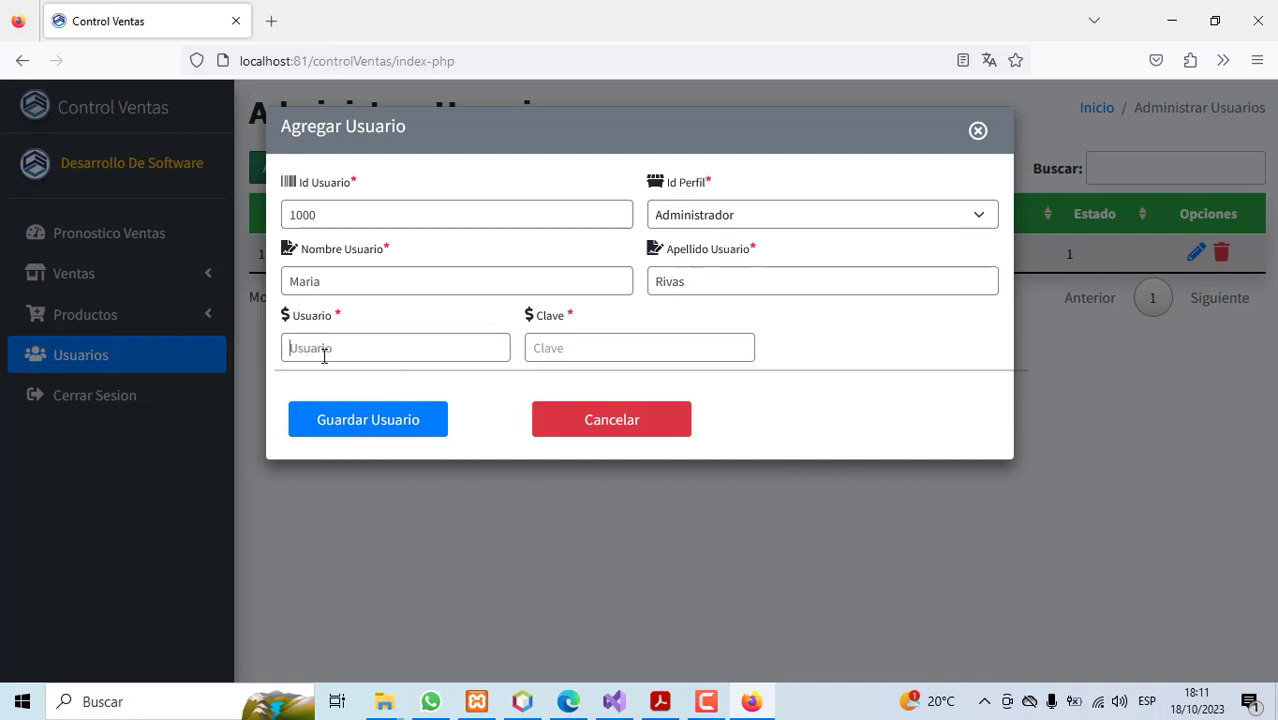
type("maria")
left_click(541, 349)
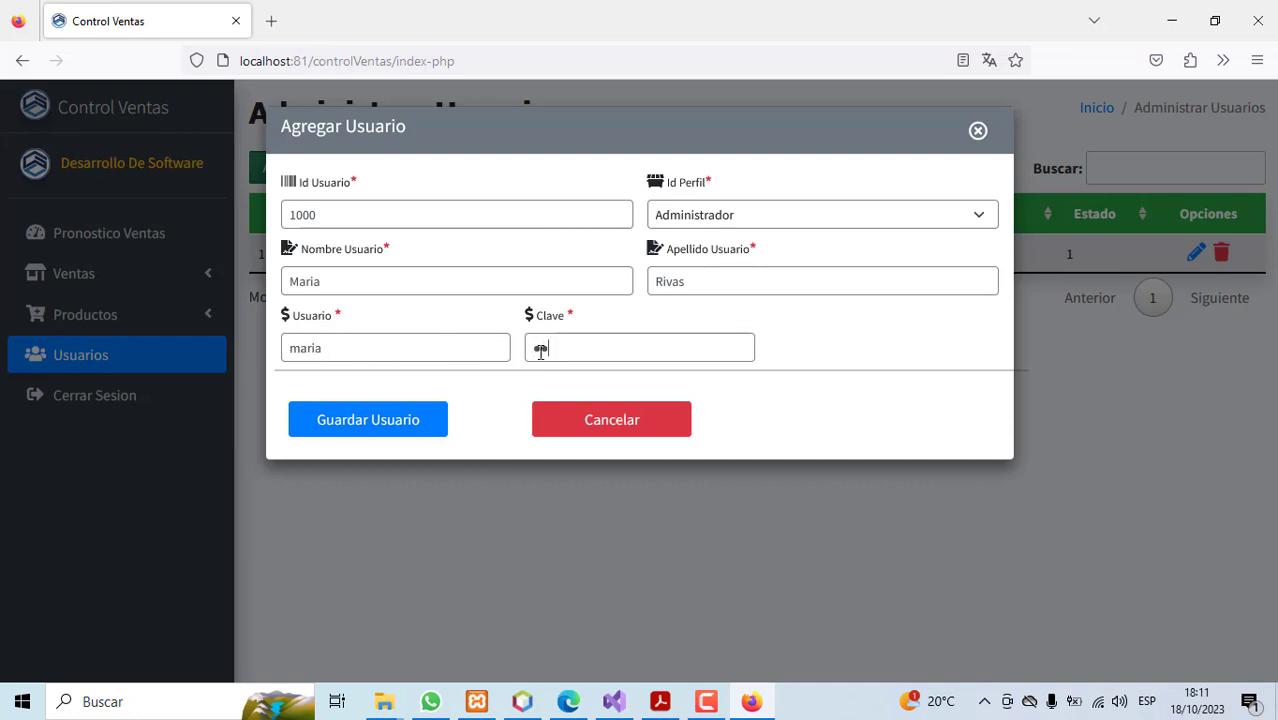
type("2")
left_click(431, 417)
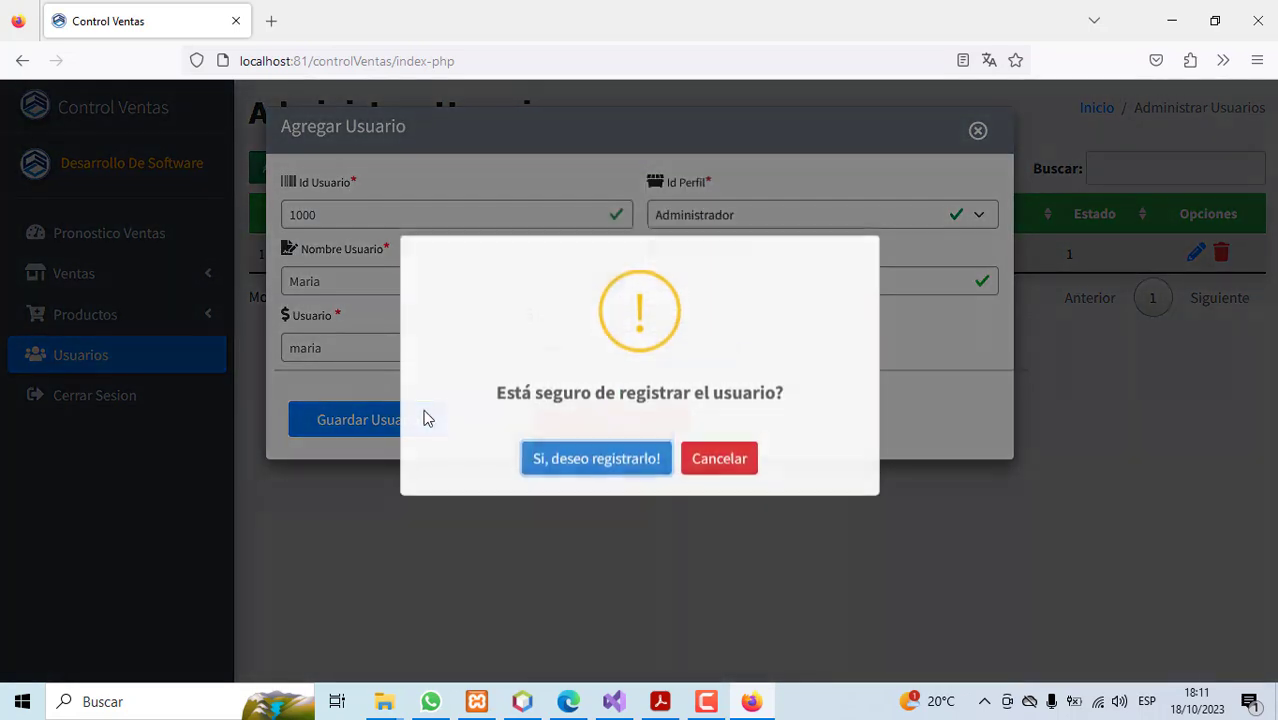
left_click(550, 478)
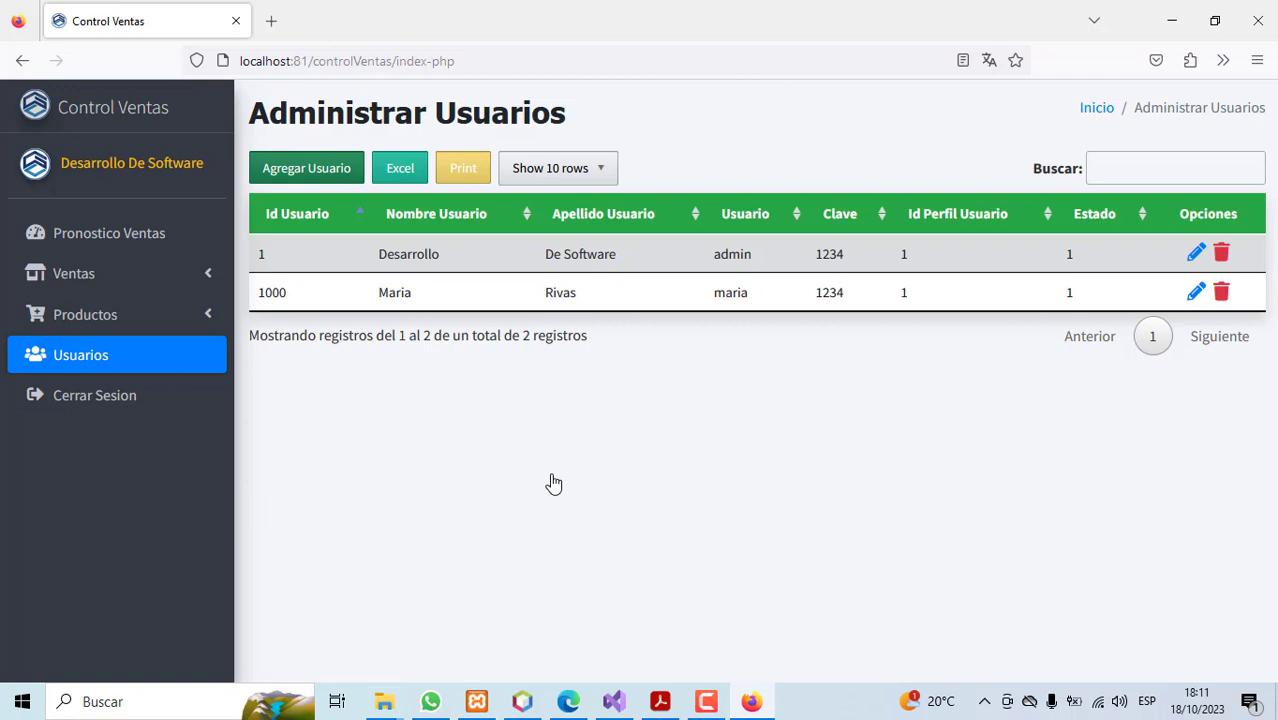
Start another new user with Id 3000 and the Vendedor profile
left_click(90, 360)
left_click(322, 182)
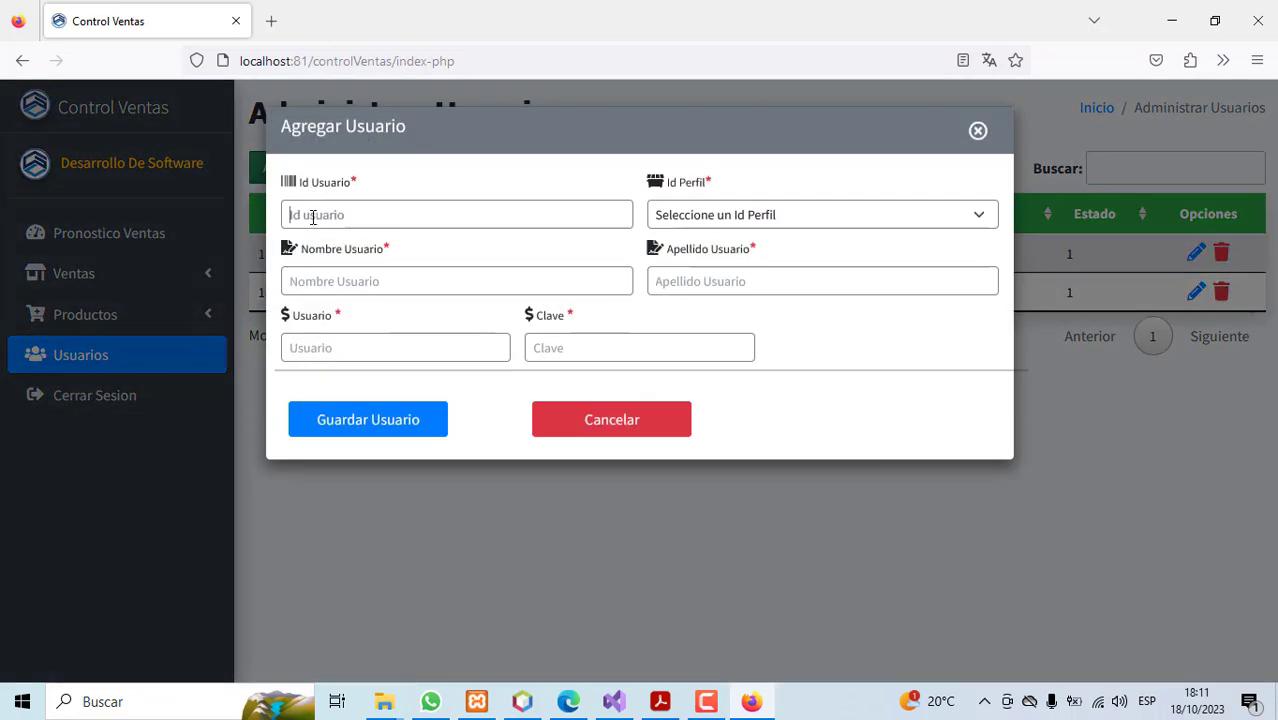
type("3000")
left_click(671, 222)
left_click(673, 295)
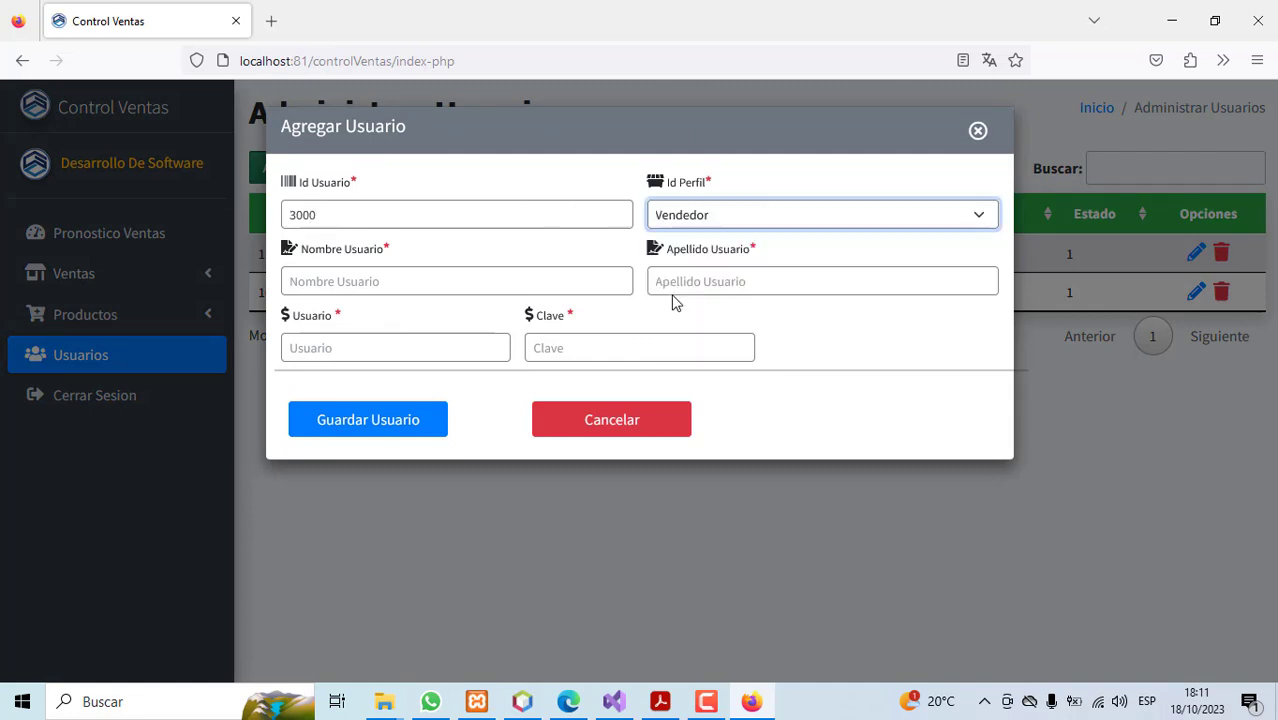
Enter the user's name, surname, username and password, then save and confirm registration
left_click(333, 281)
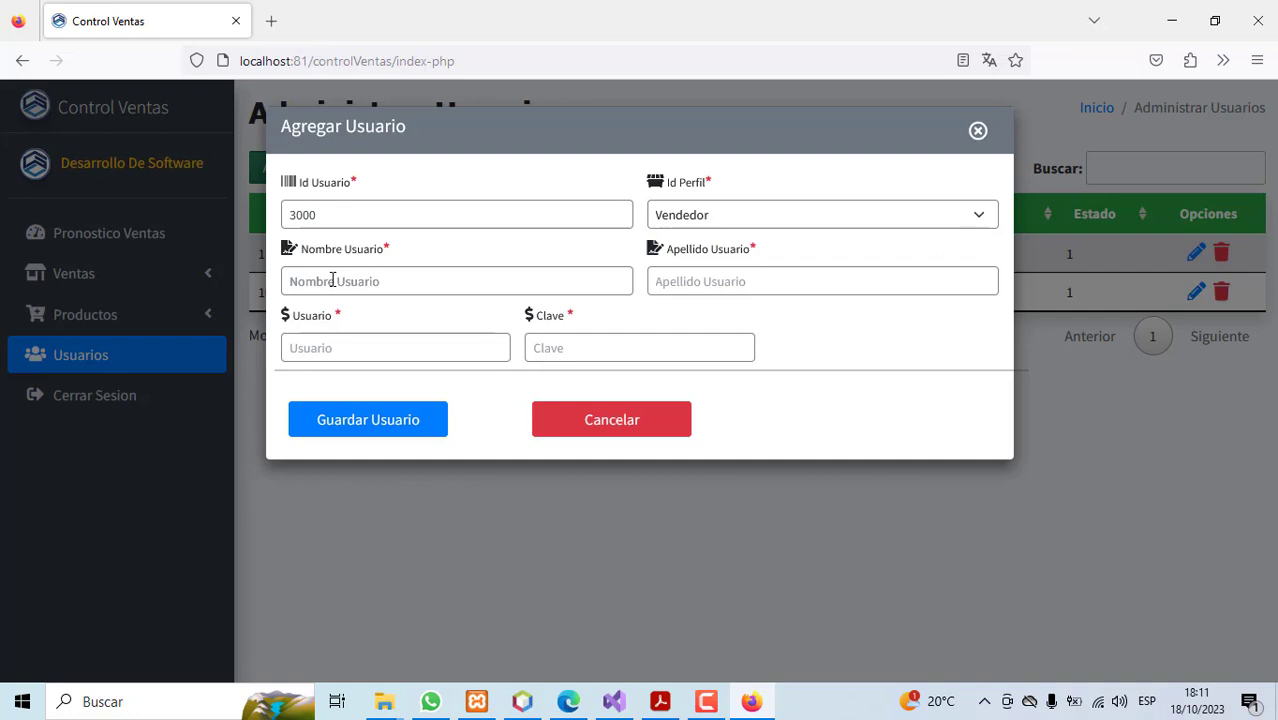
left_click(672, 280)
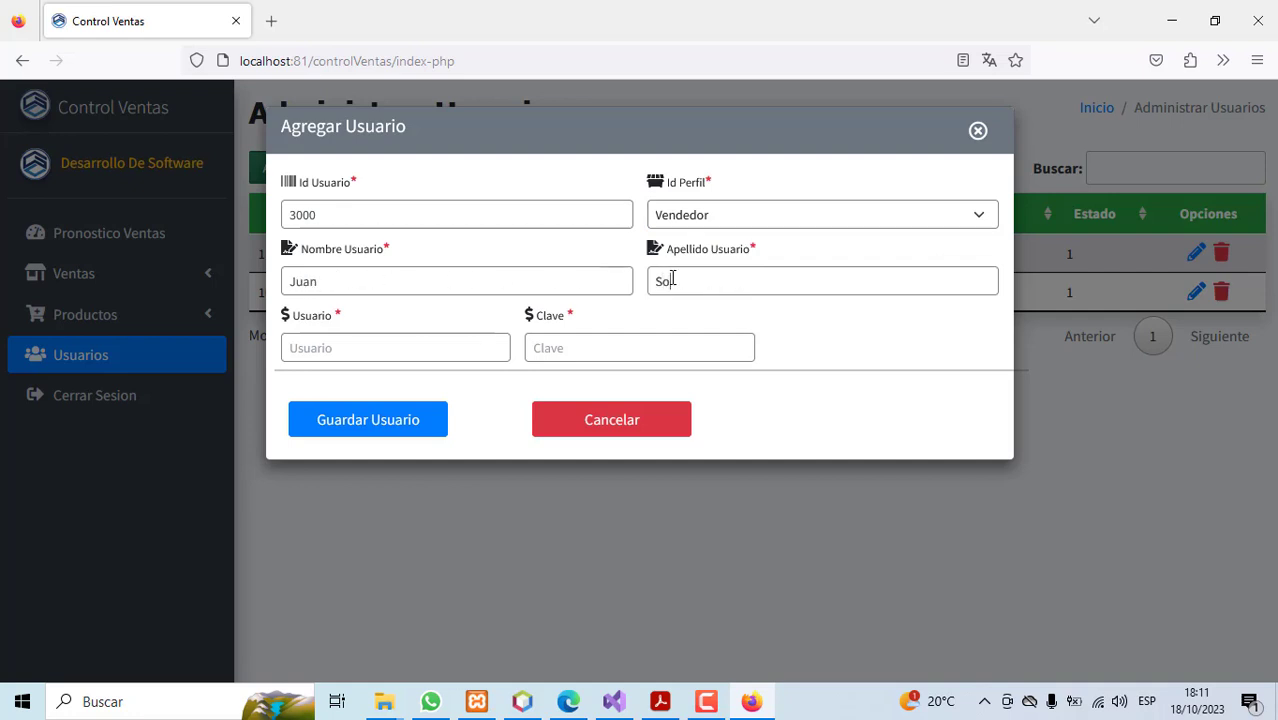
left_click(419, 342)
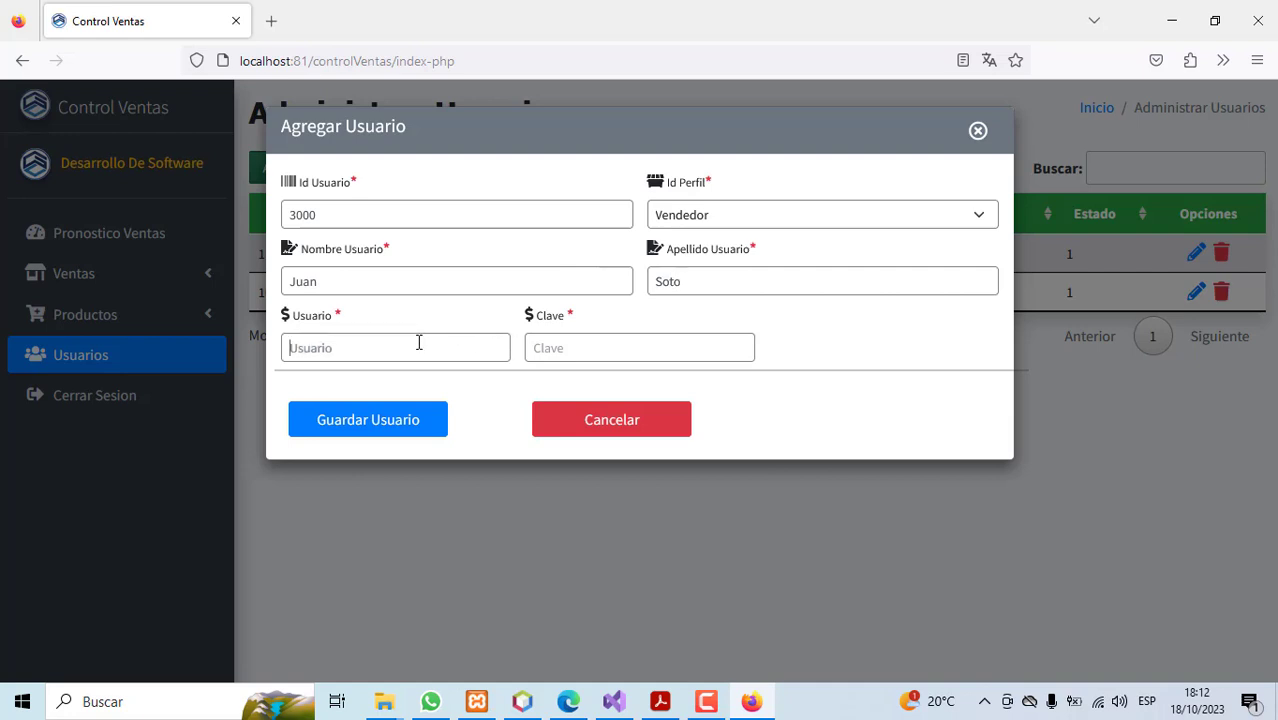
type("juan")
left_click(576, 350)
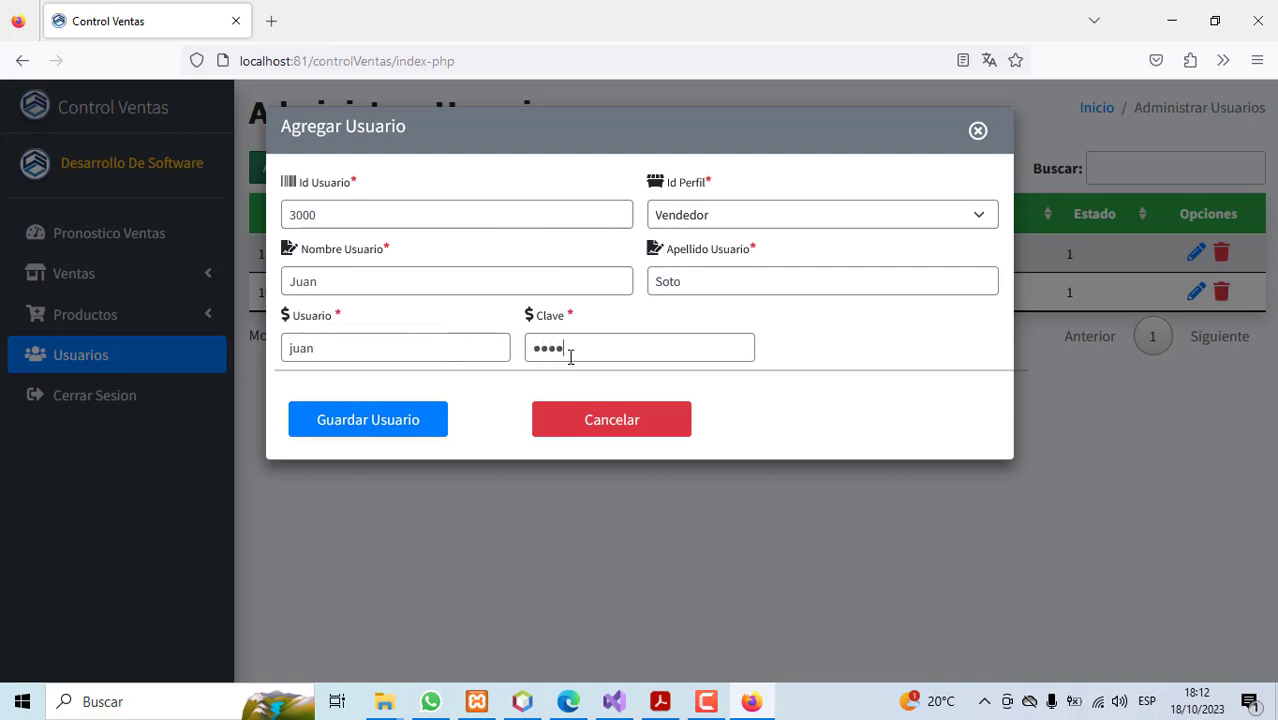
left_click(419, 420)
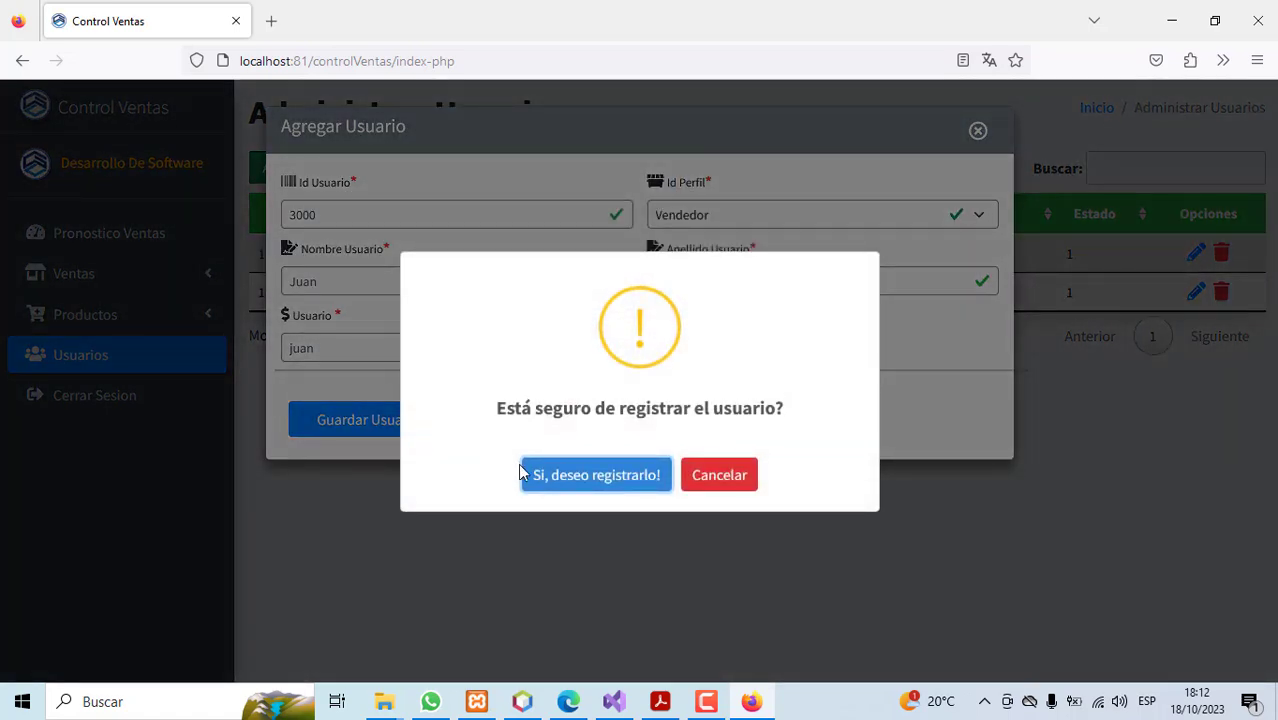
left_click(545, 477)
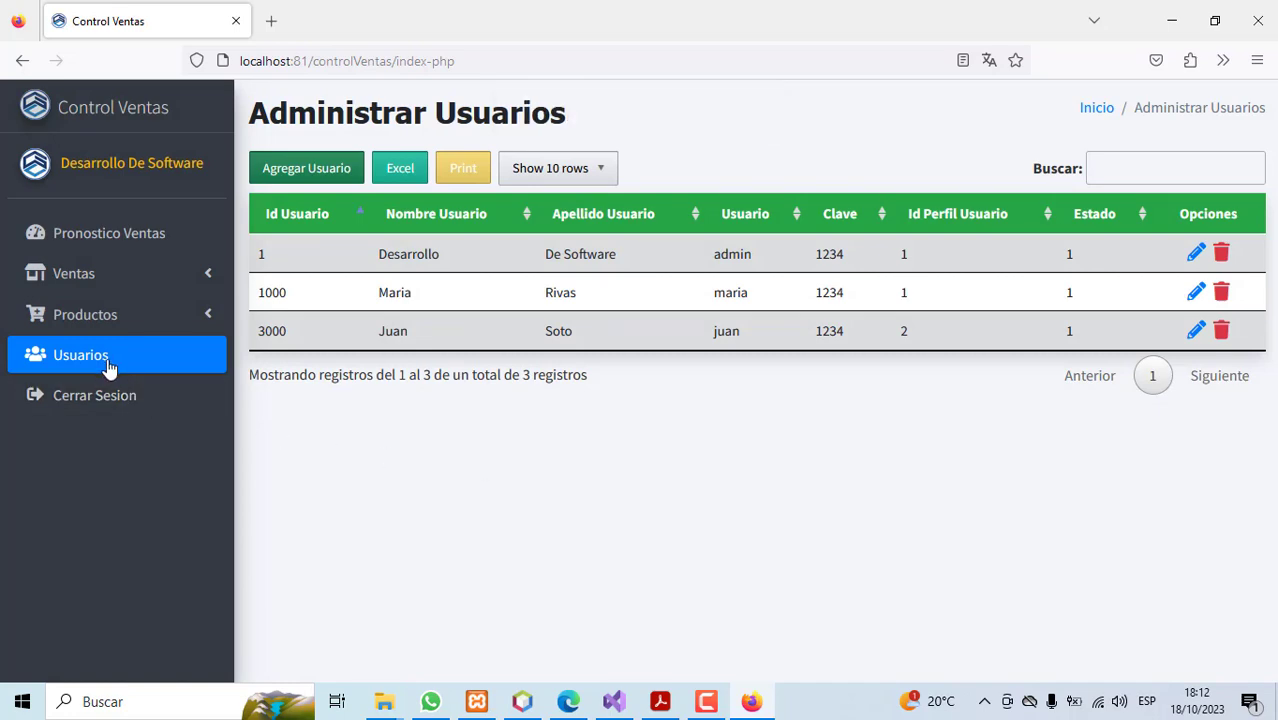
Start a fourth user with Id 2002 and the Administrador profile
left_click(306, 170)
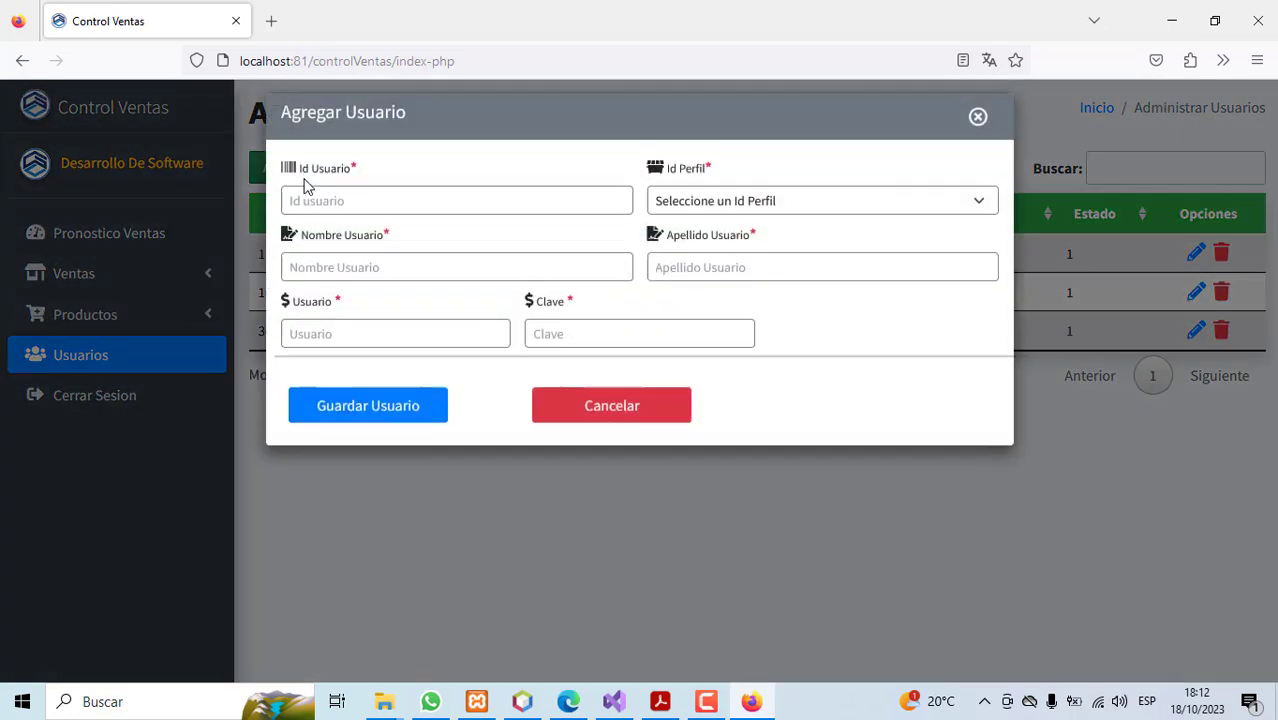
type("2002")
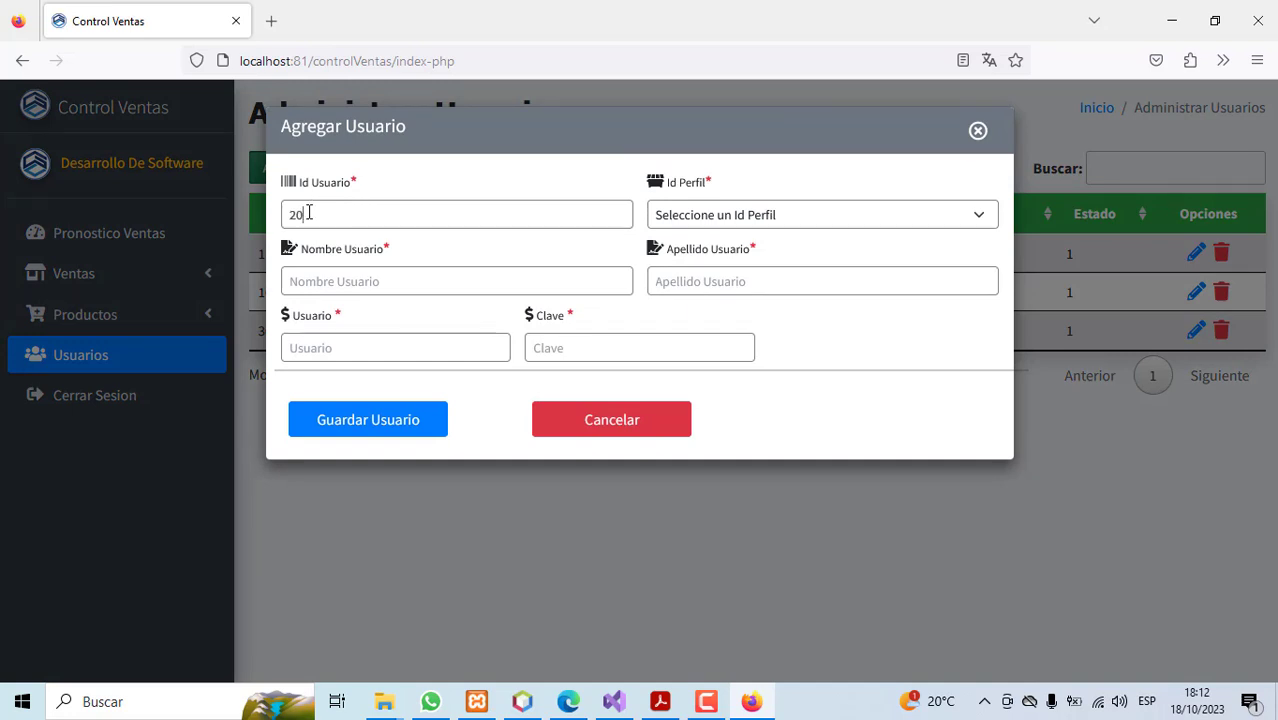
left_click(660, 225)
left_click(660, 272)
Enter the user's name, surname, username and password, then save and confirm registration
left_click(378, 282)
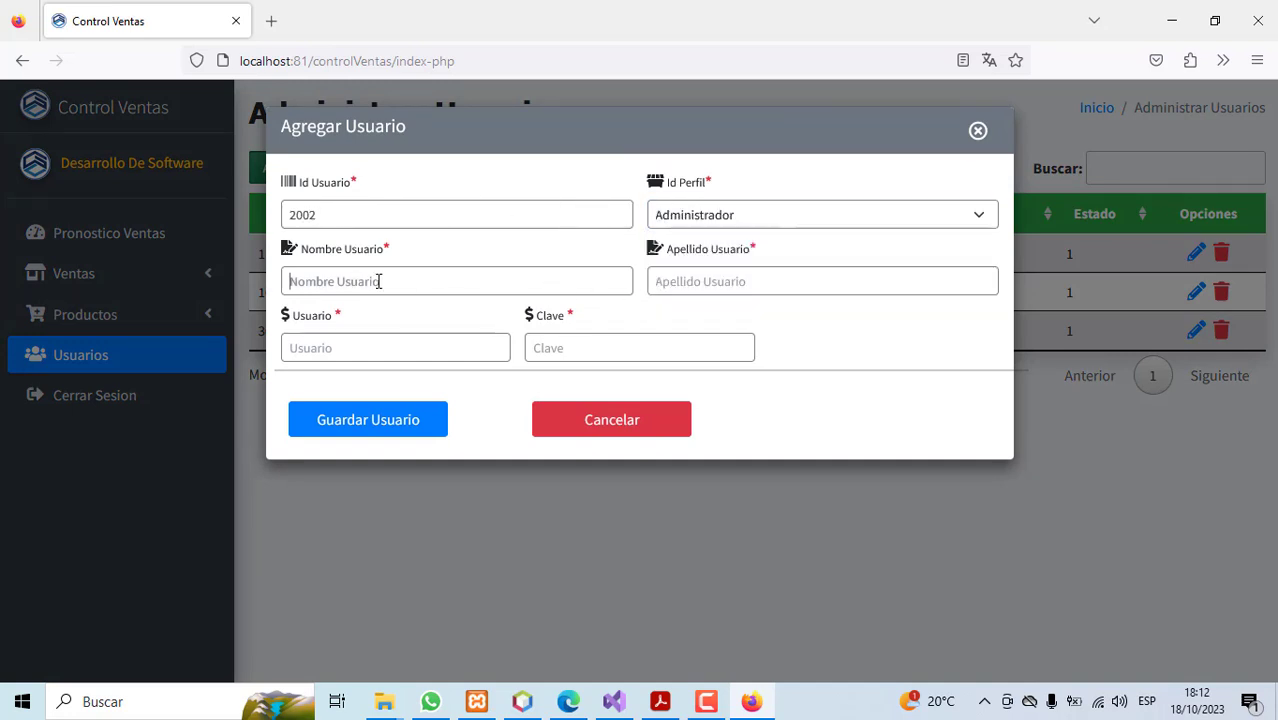
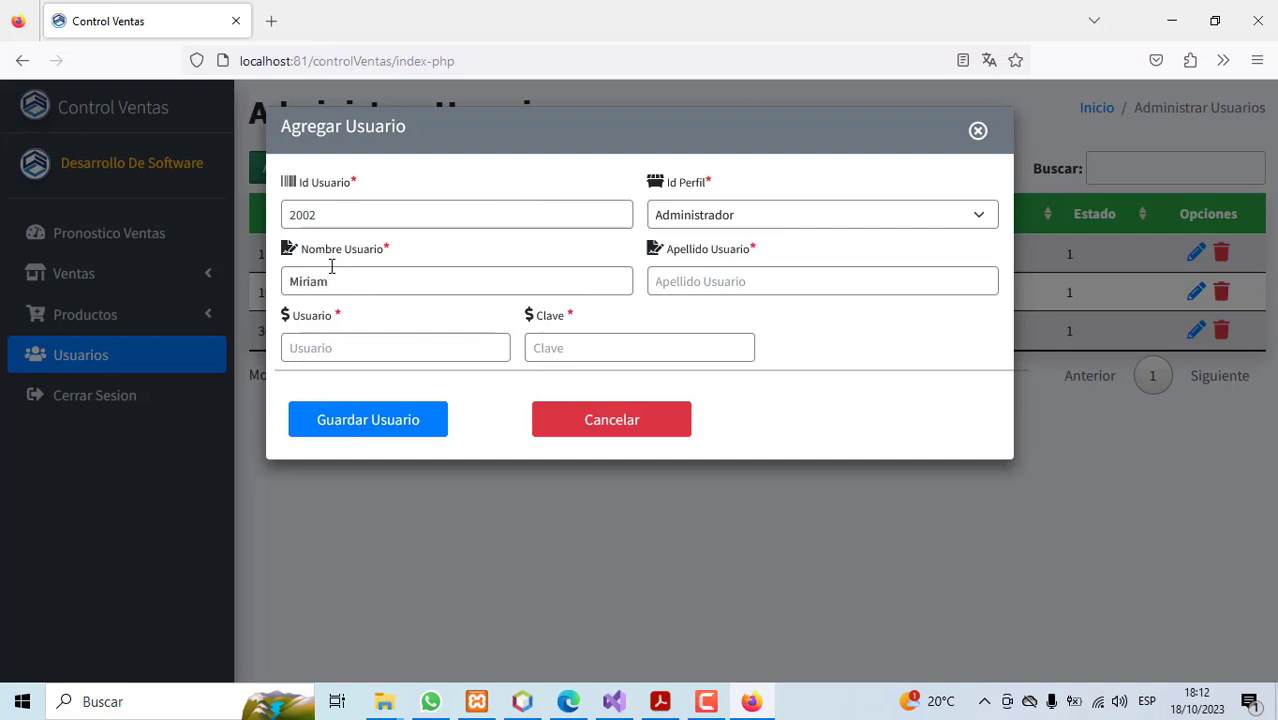
left_click(692, 280)
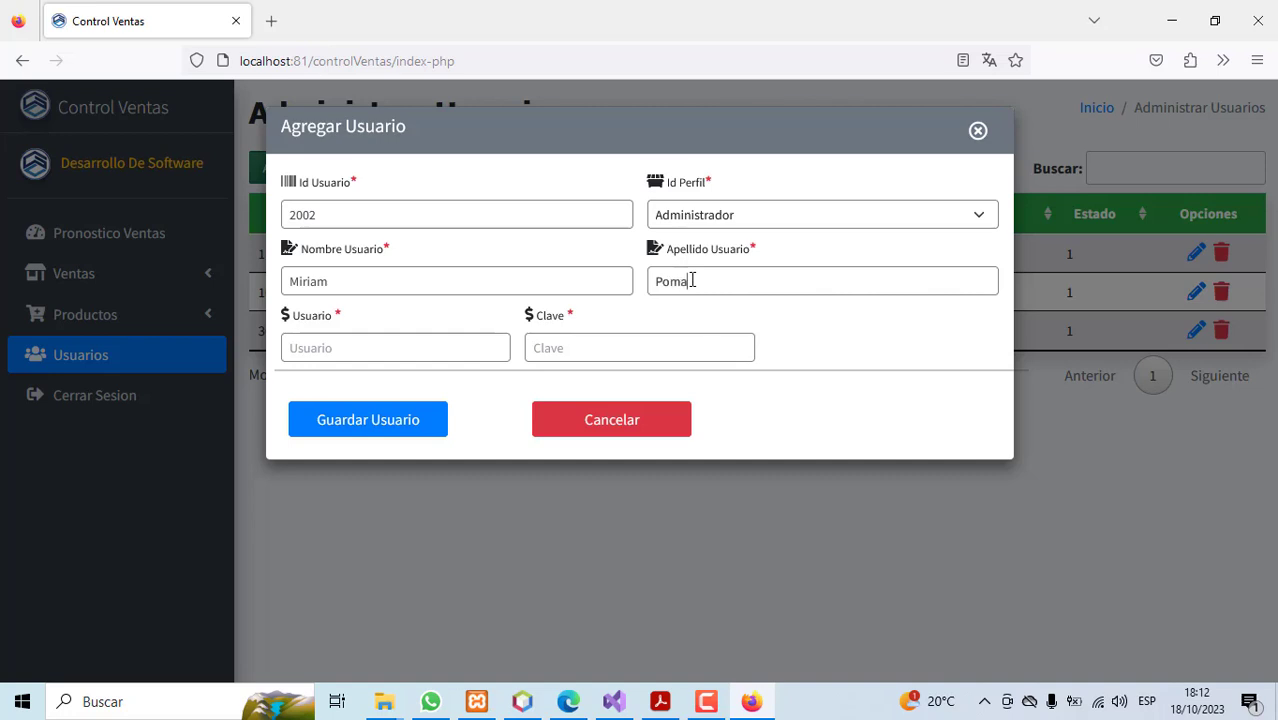
left_click(340, 346)
type("miri")
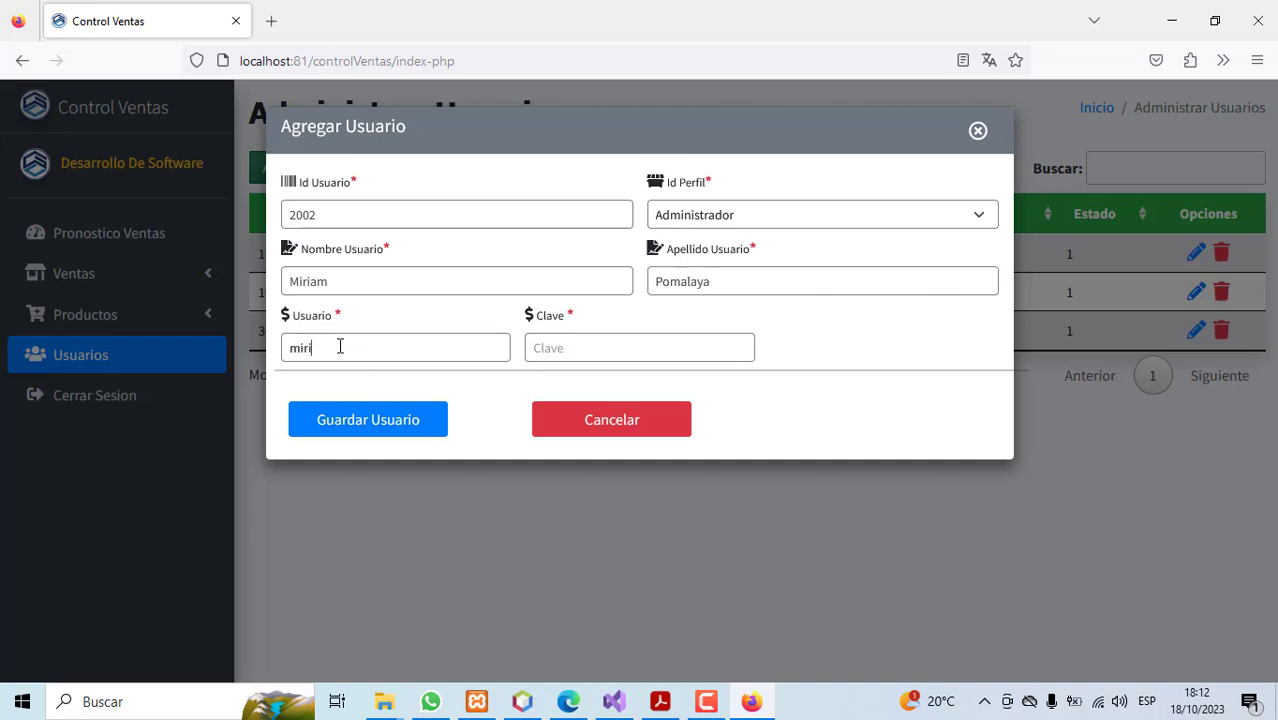
type("am")
left_click(555, 348)
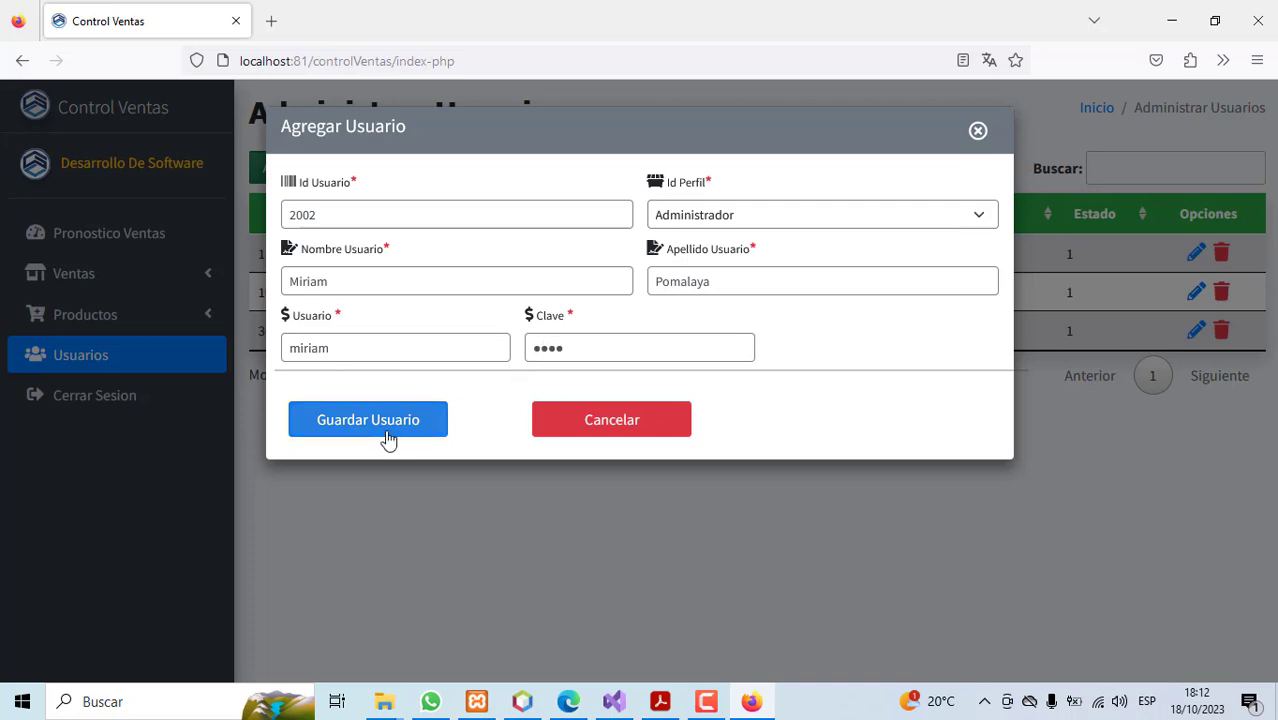
left_click(388, 432)
left_click(558, 480)
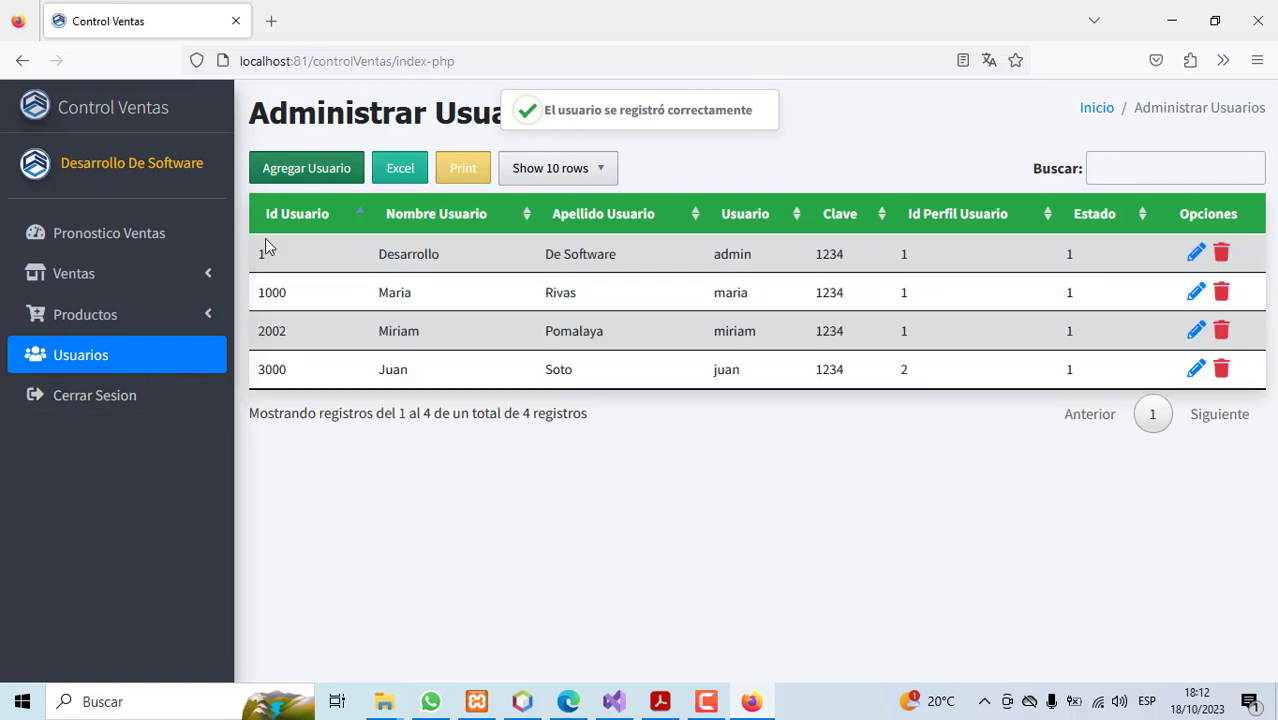
left_click(306, 172)
Give the new user Id 2004 and the Administrador profile
left_click(346, 214)
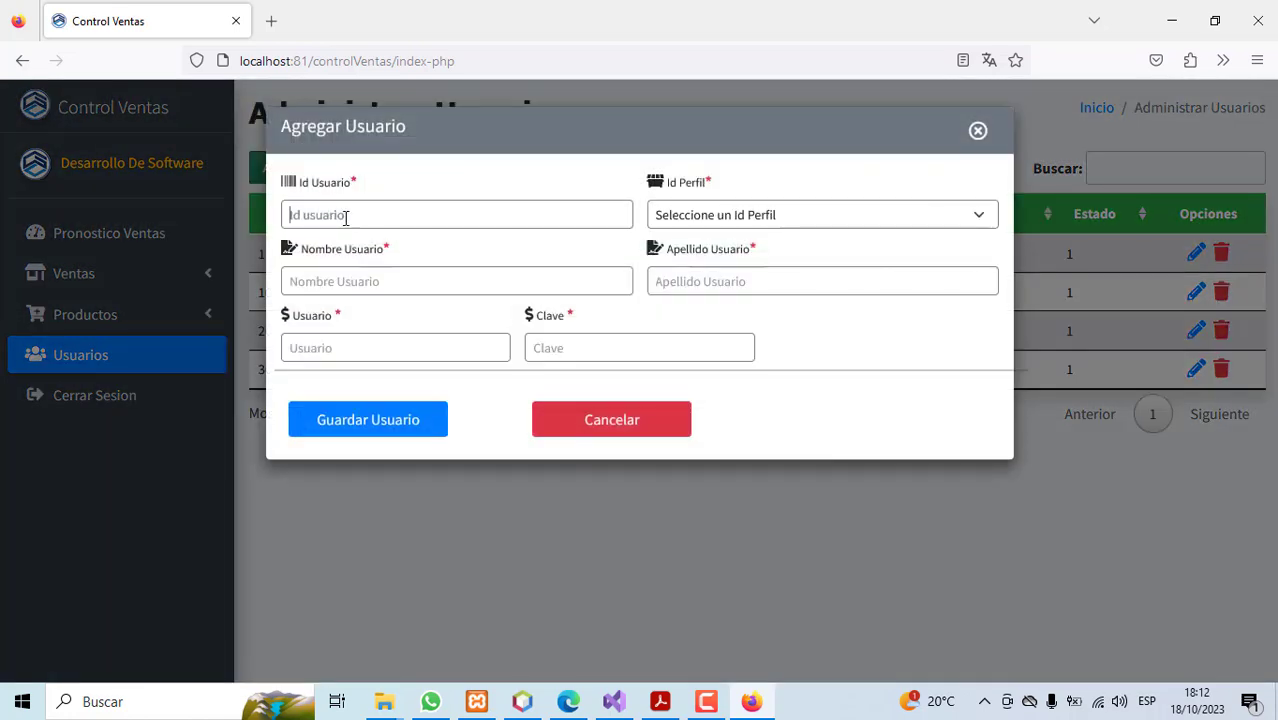
type("2004")
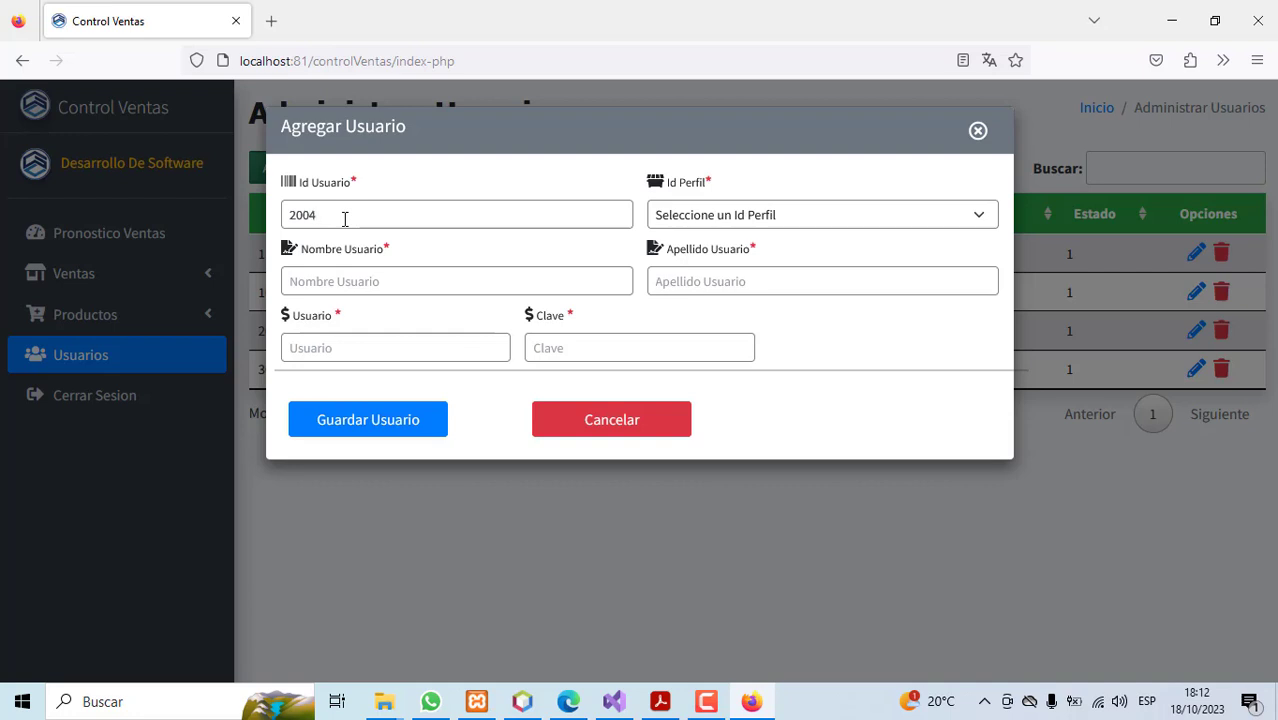
left_click(696, 222)
left_click(676, 274)
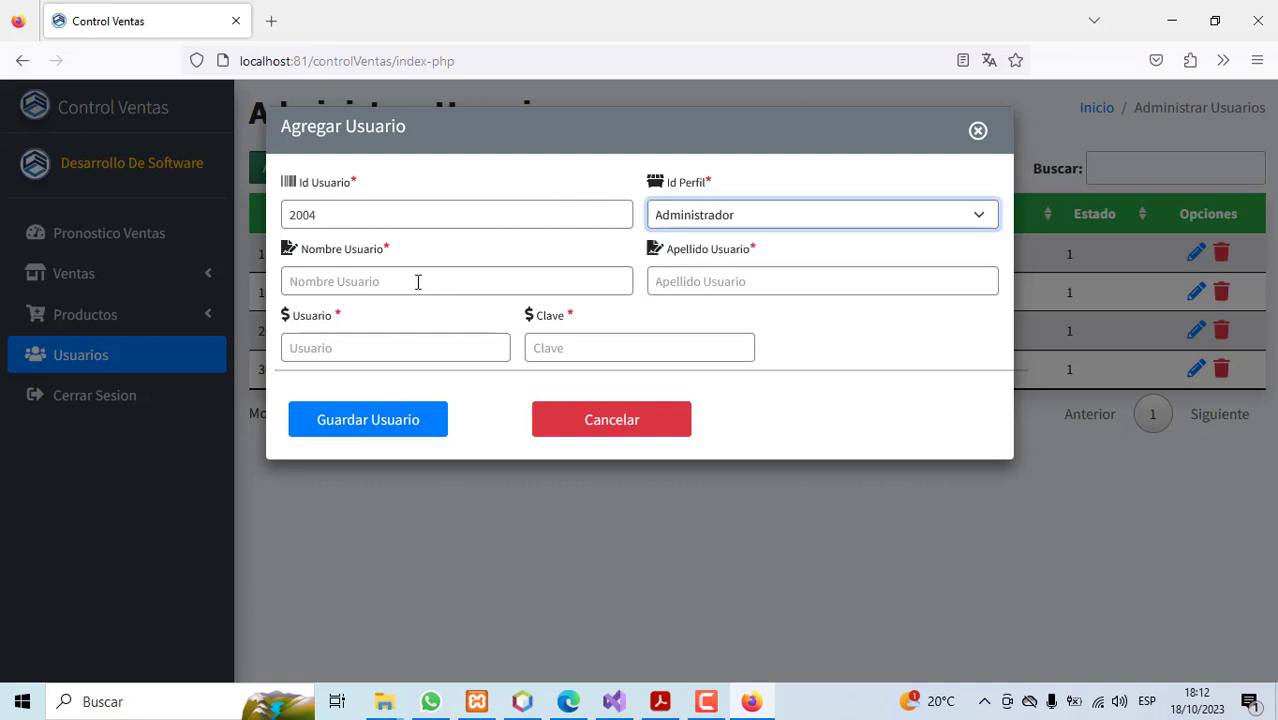
Enter the user's first name, surname, username and password, then save and confirm
left_click(412, 282)
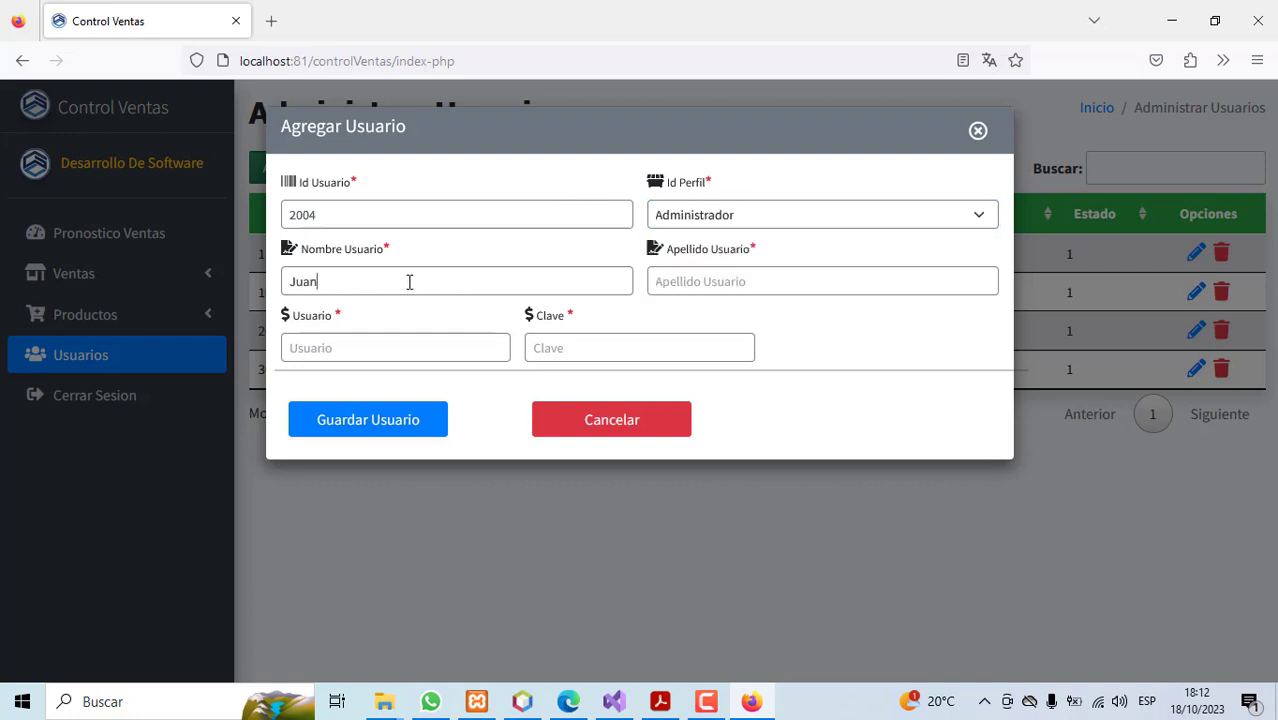
left_click(678, 286)
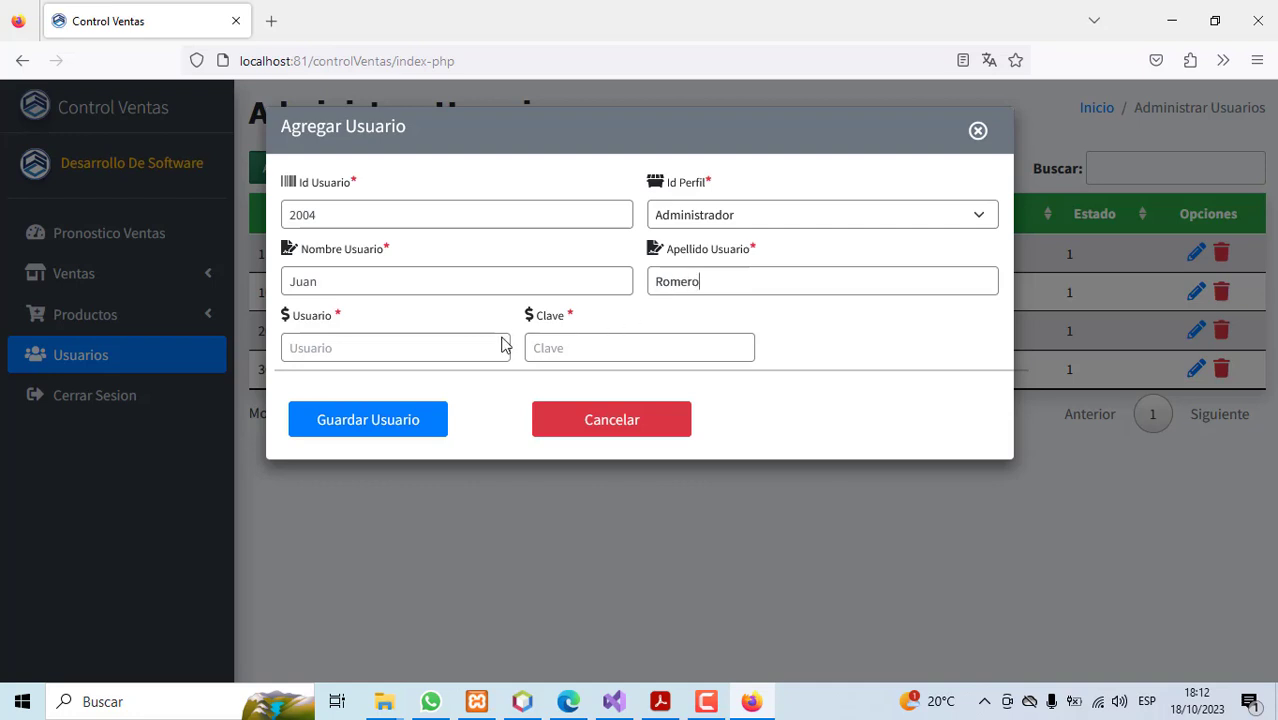
left_click(408, 350)
type("juan")
left_click(585, 340)
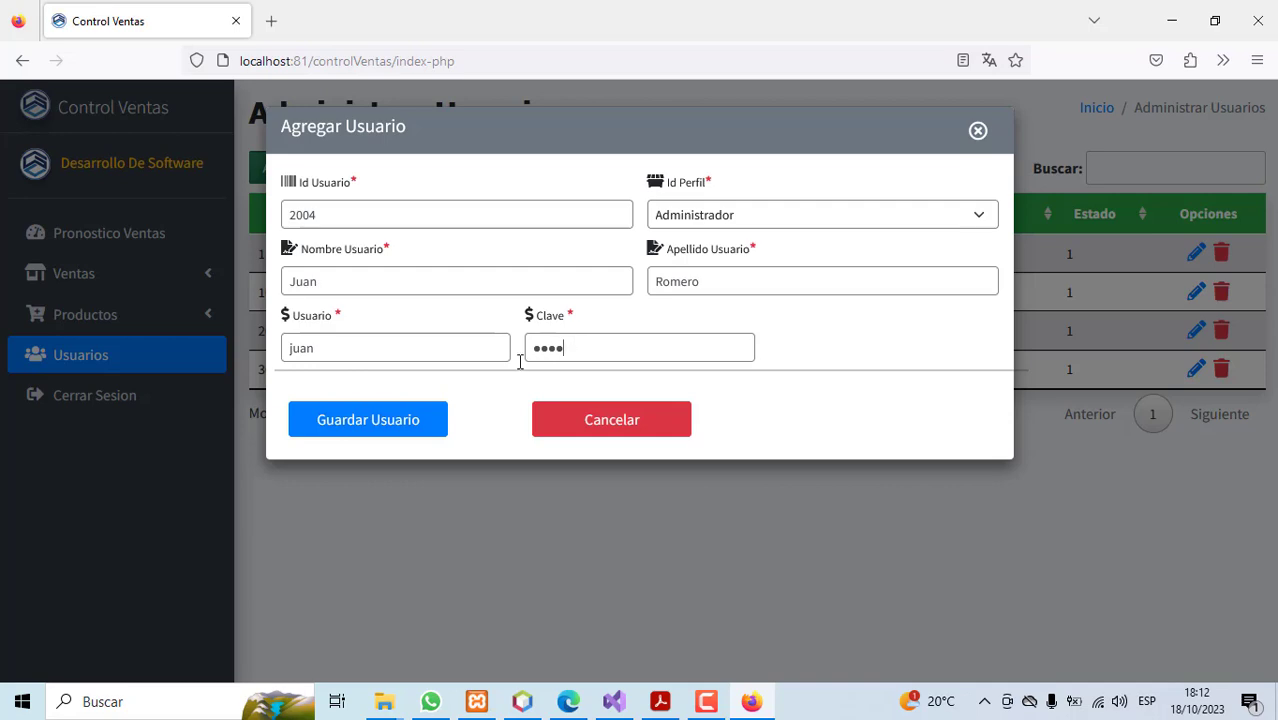
left_click(412, 418)
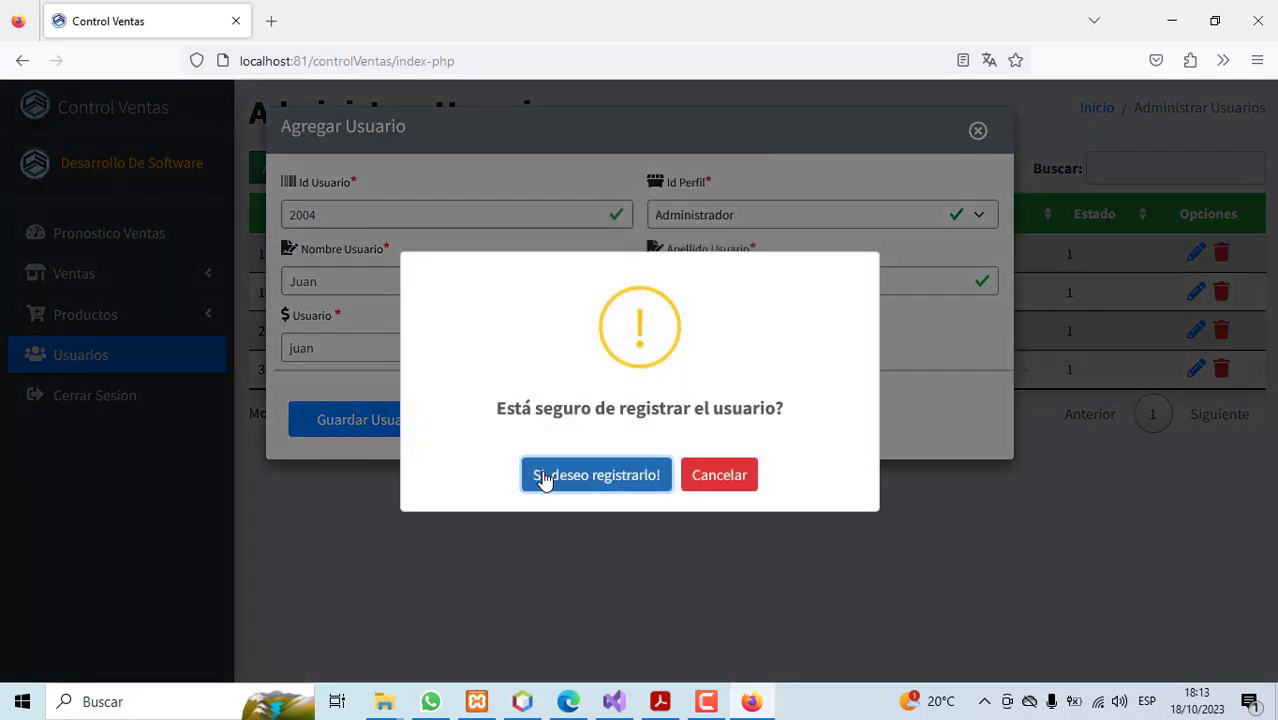
left_click(543, 478)
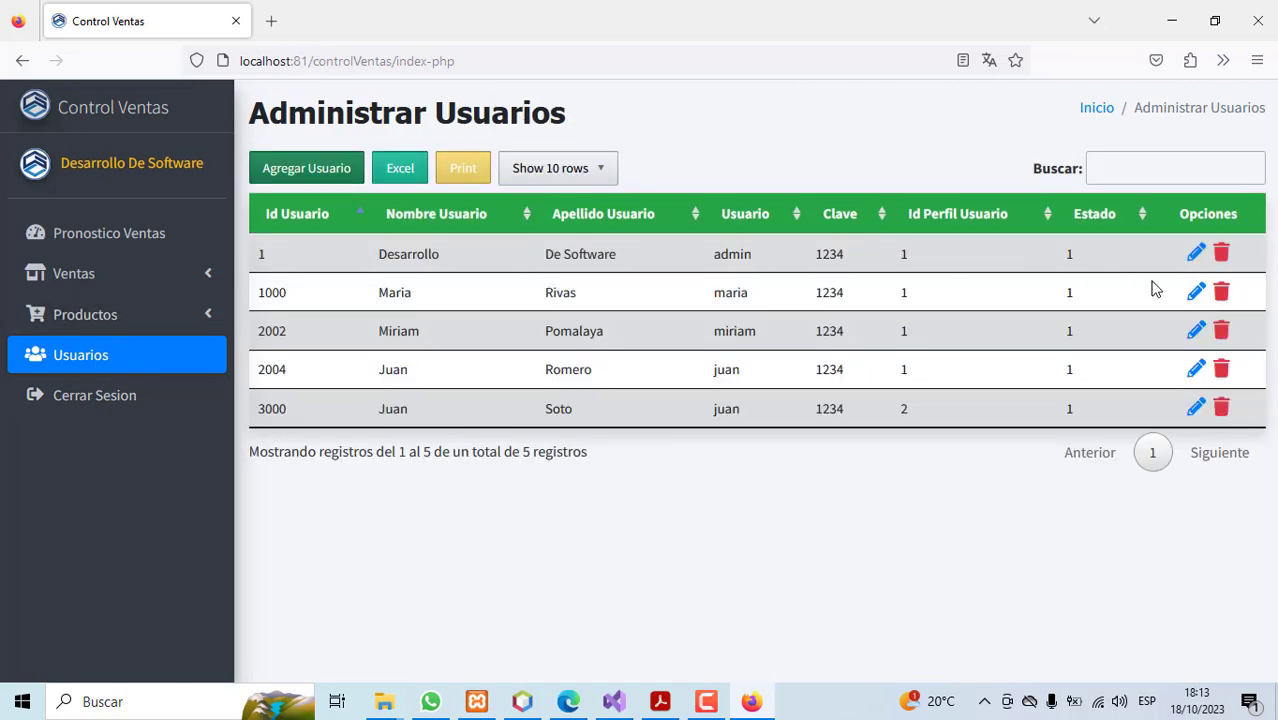
Open and cancel the edit forms for users 1 and 3000 without changes
left_click(1195, 256)
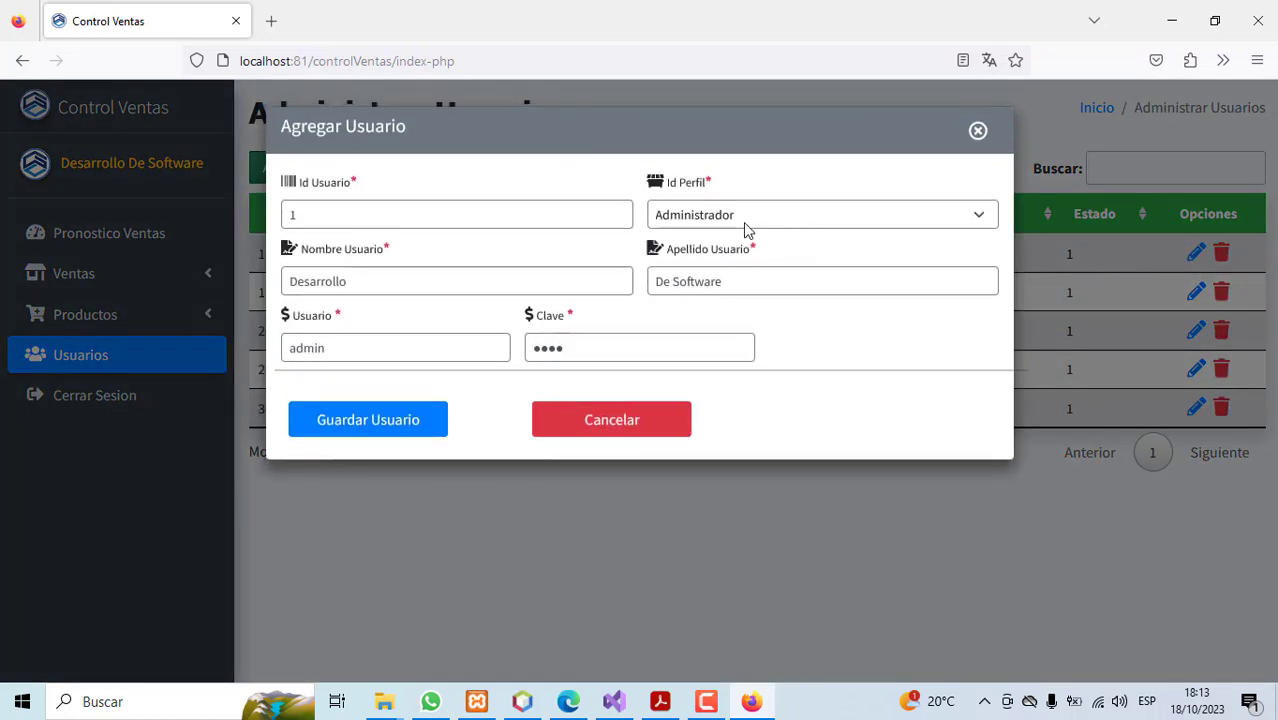
left_click(608, 421)
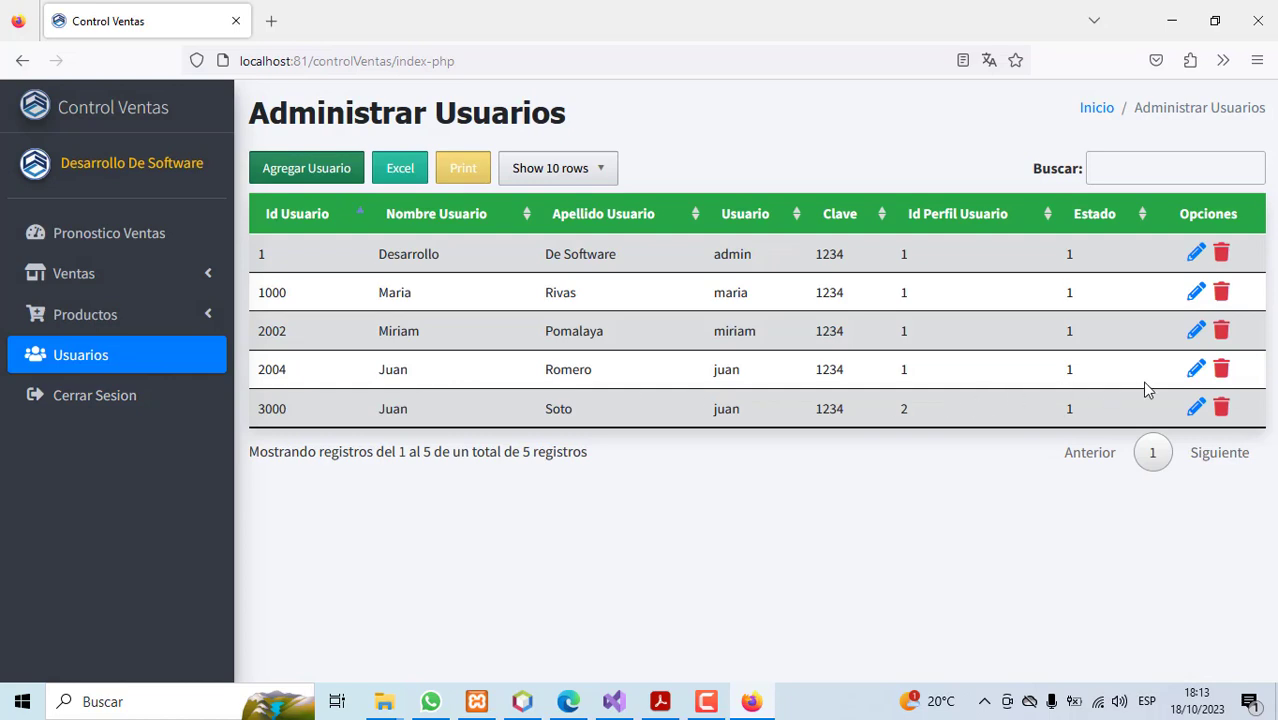
left_click(1194, 407)
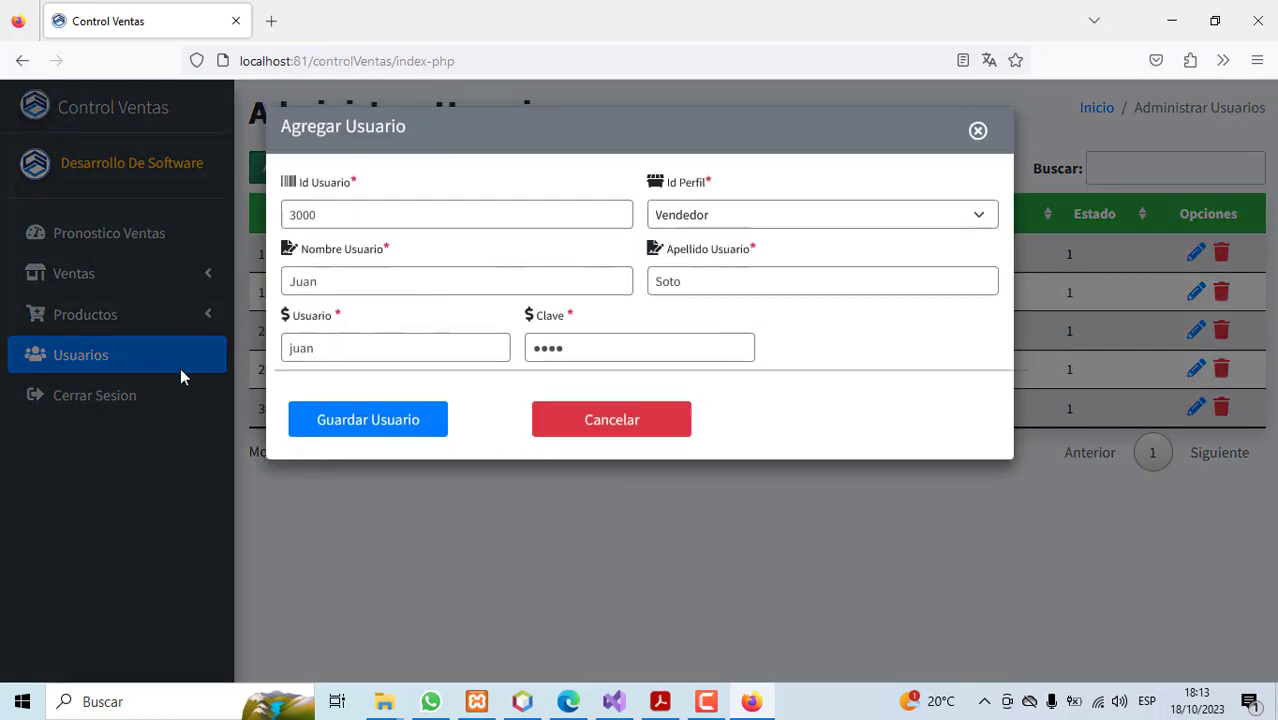
left_click(588, 430)
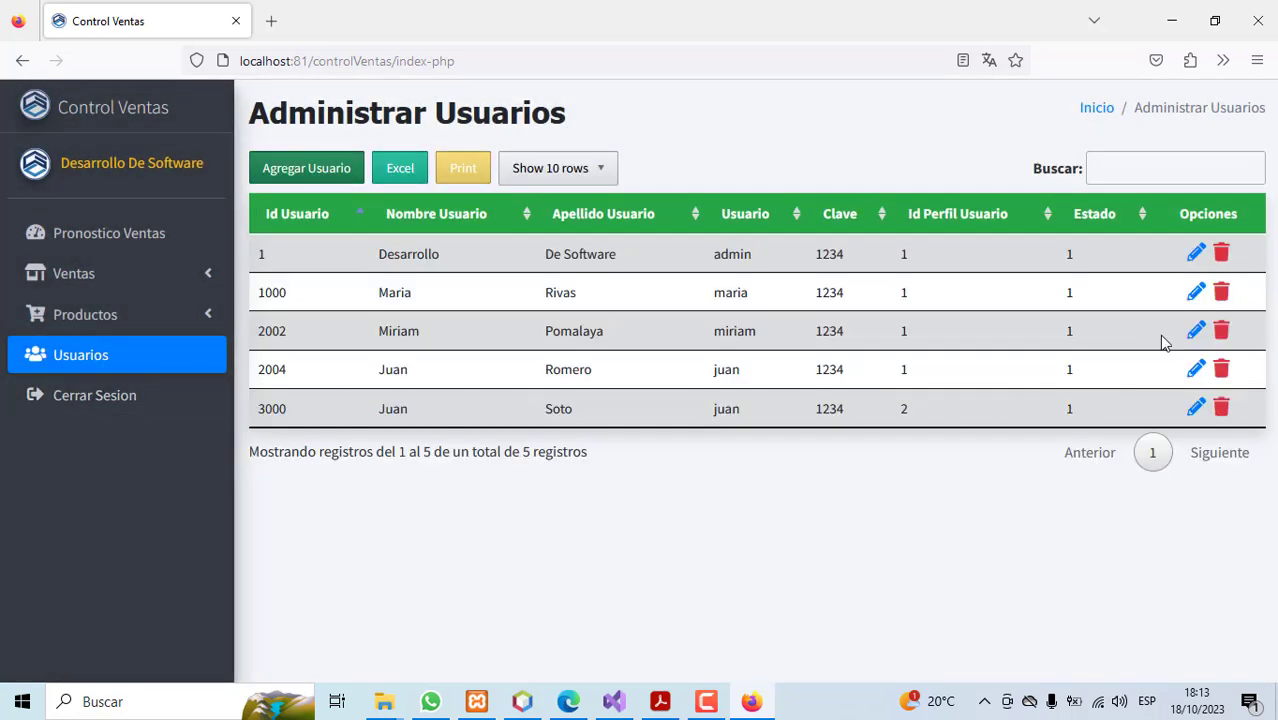
Change user 2002's profile to Vendedor and confirm the save
left_click(1196, 331)
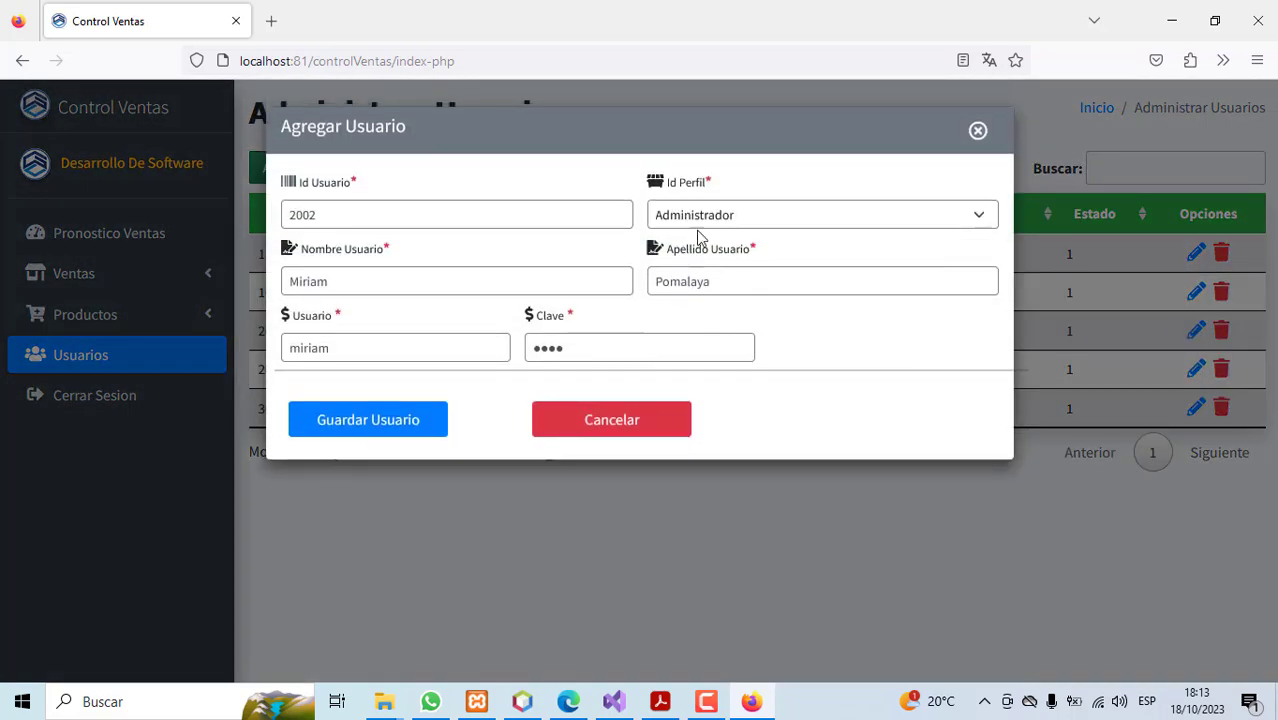
left_click(700, 220)
left_click(702, 292)
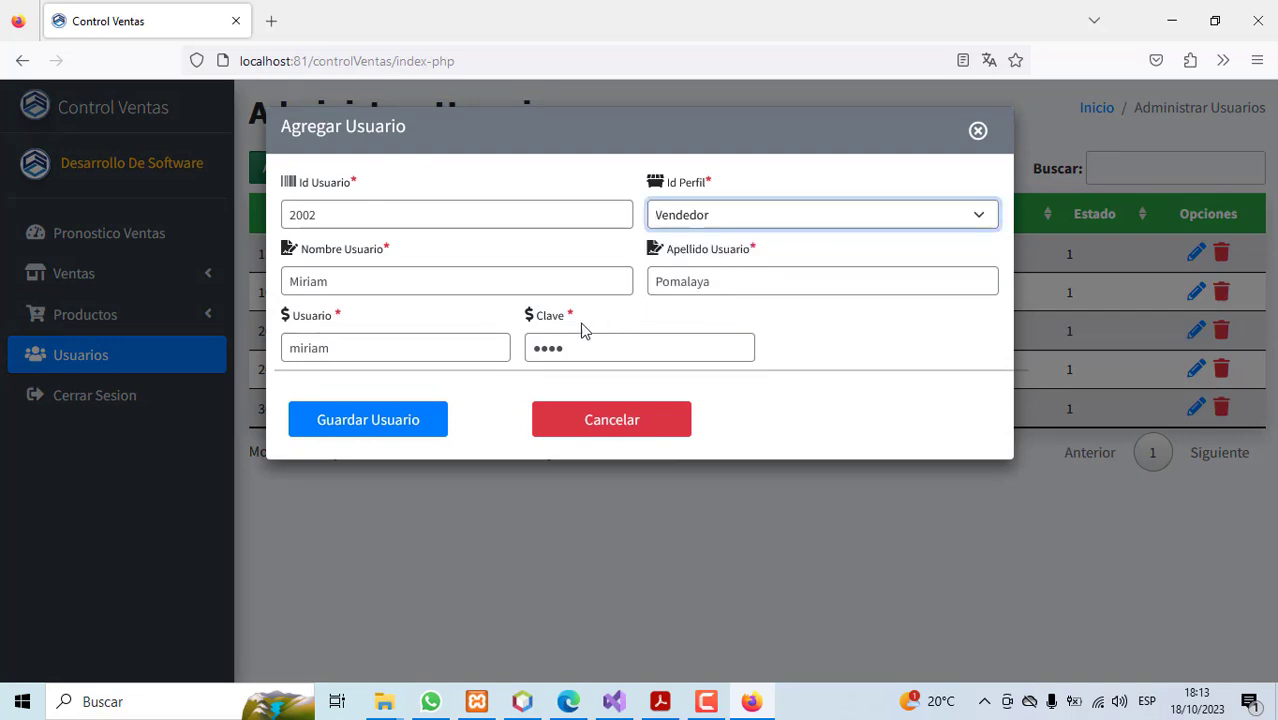
left_click(405, 430)
left_click(591, 477)
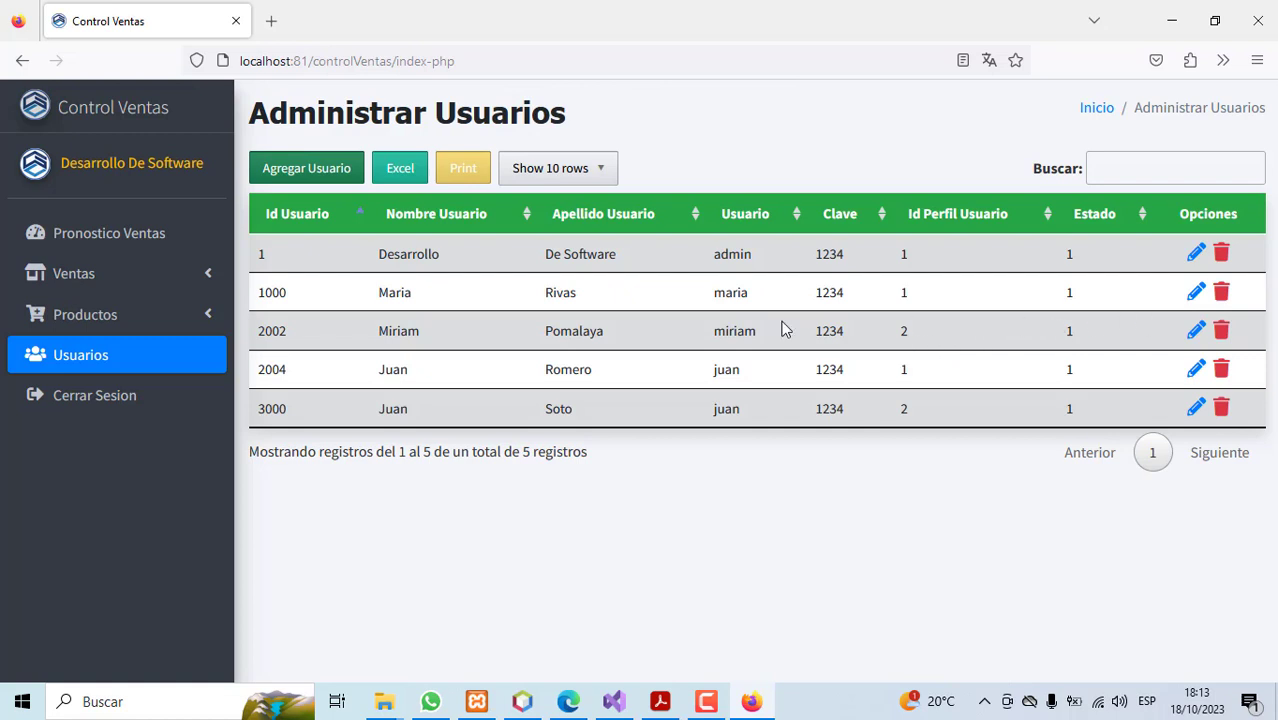
Append a second part to user 1000's first name and surname, then save and confirm
left_click(92, 356)
left_click(1195, 296)
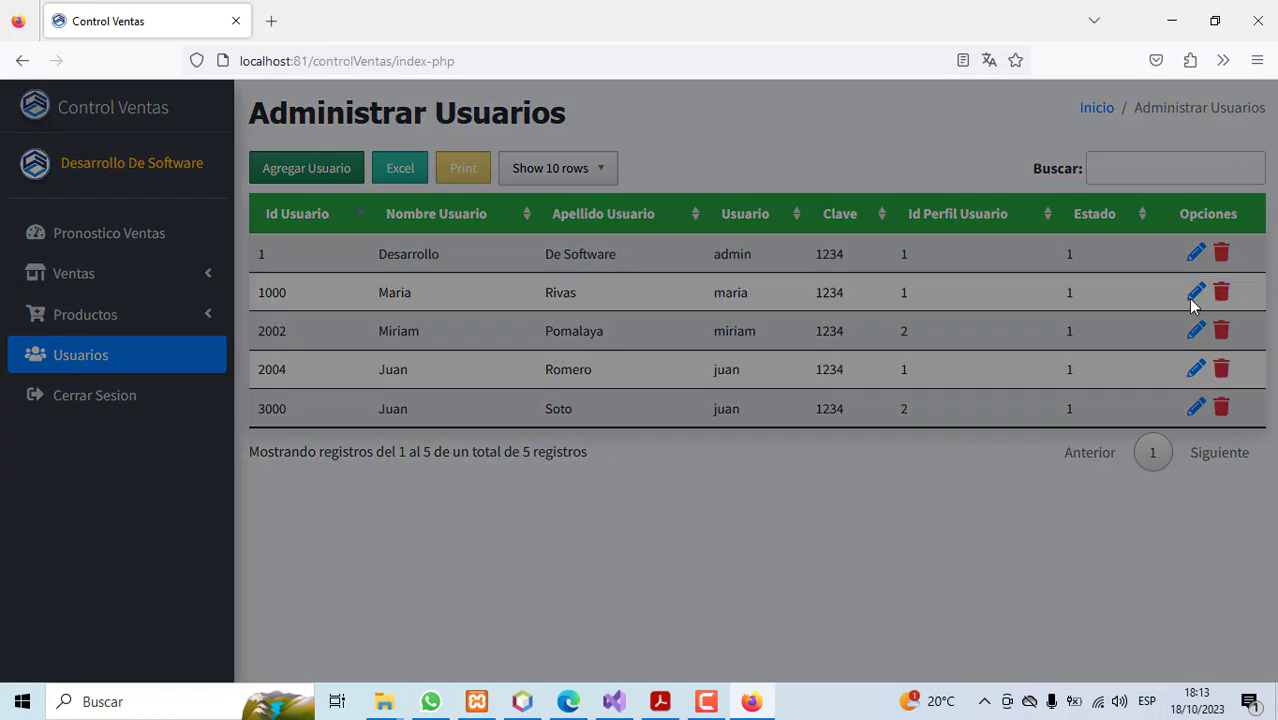
left_click(376, 288)
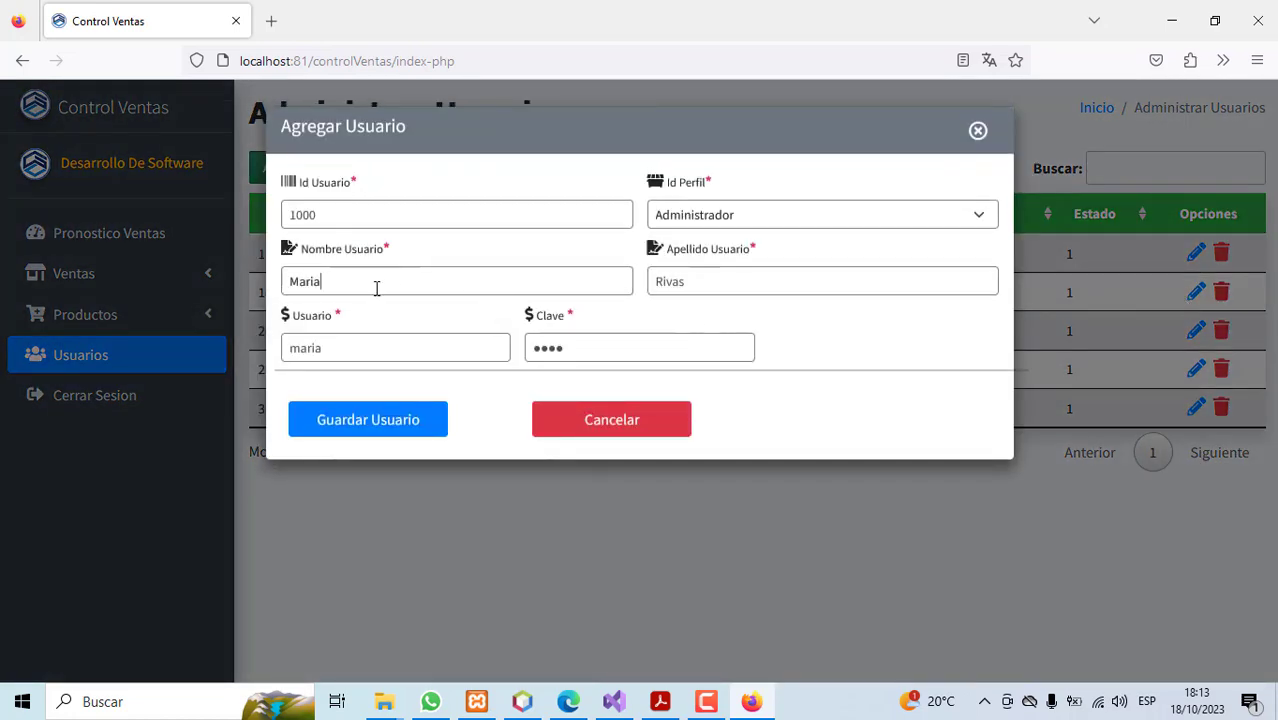
type("Jesus")
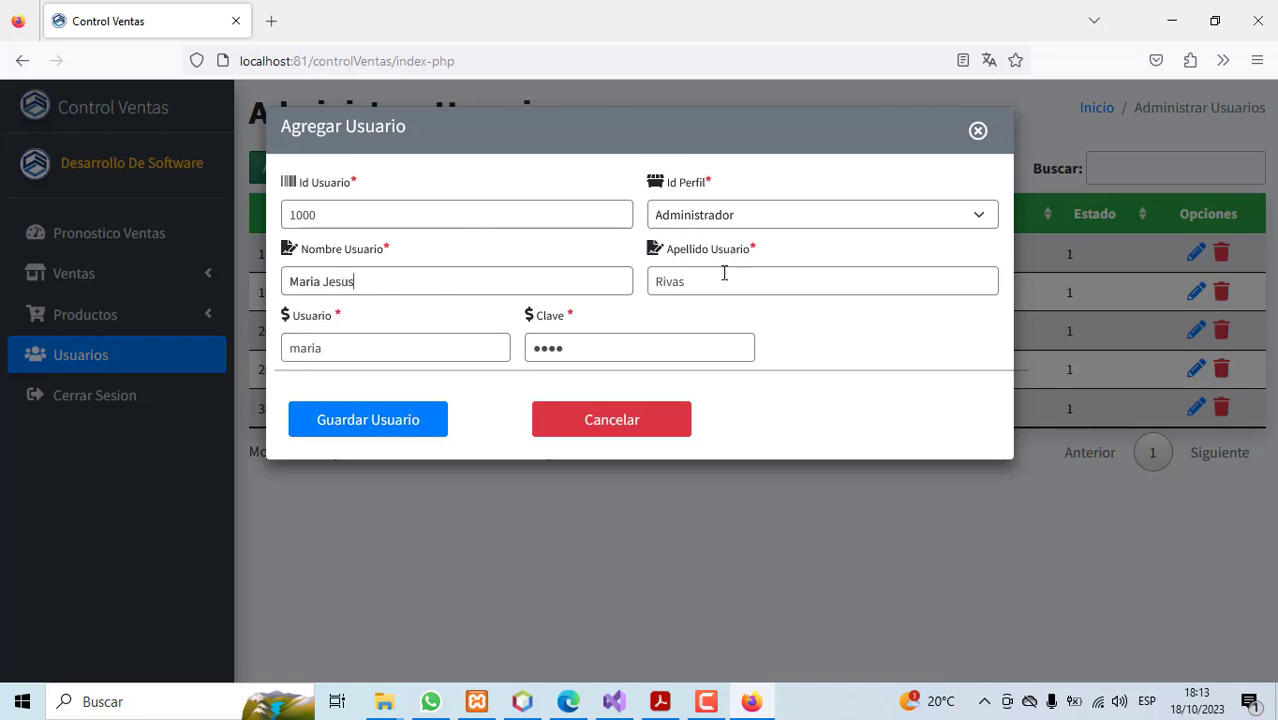
left_click(723, 277)
type("to")
left_click(415, 420)
left_click(574, 478)
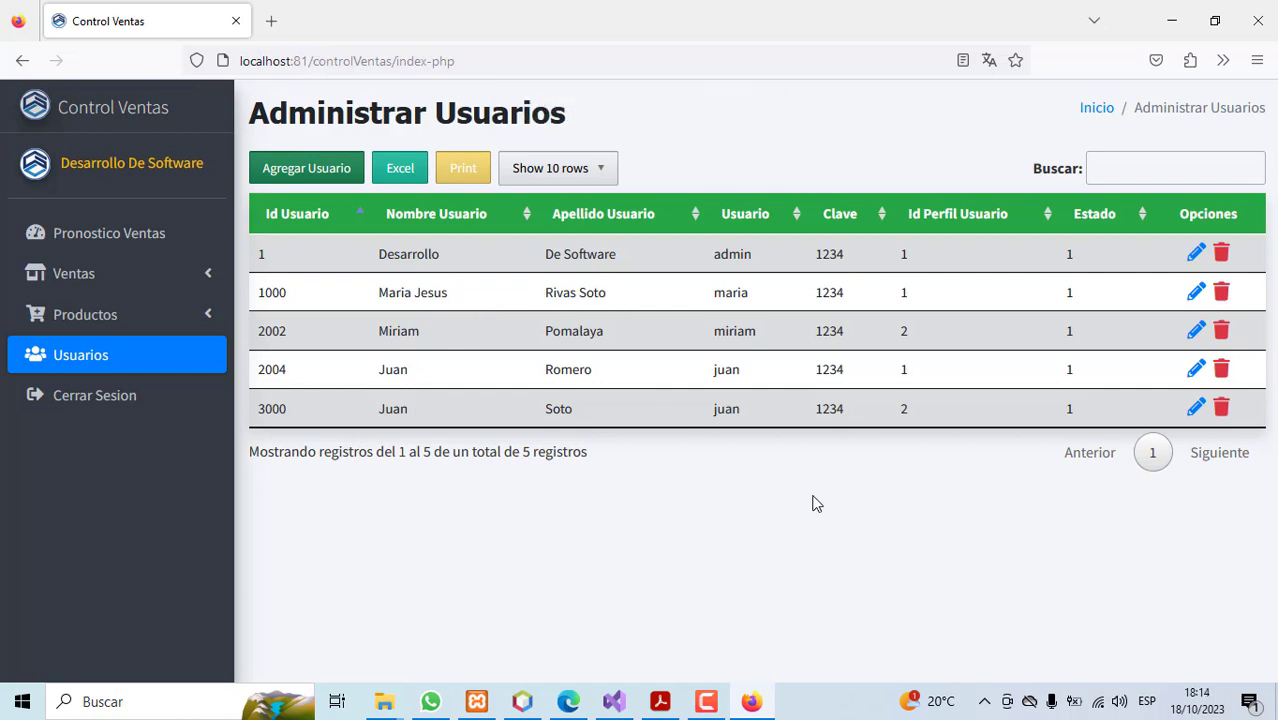
Replace user 3000's password with a new six-character value and confirm the save
left_click(94, 365)
left_click(1192, 414)
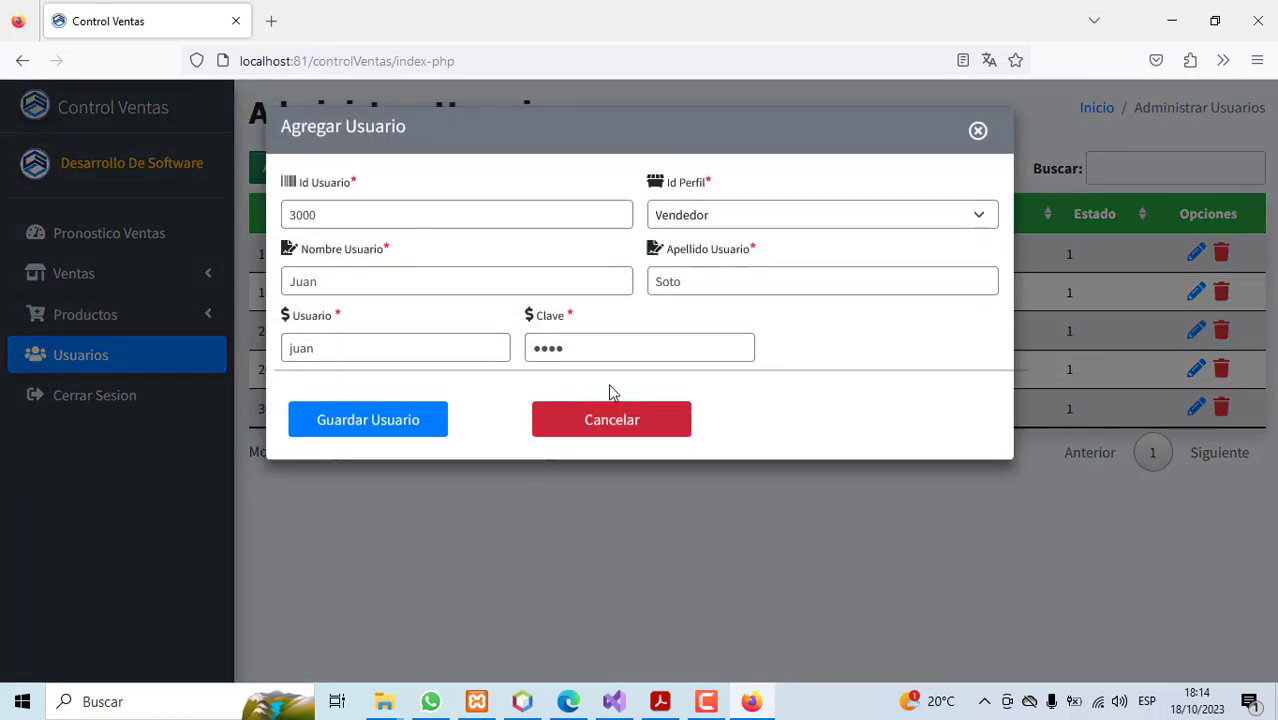
left_click_drag(560, 348, 485, 355)
type("1")
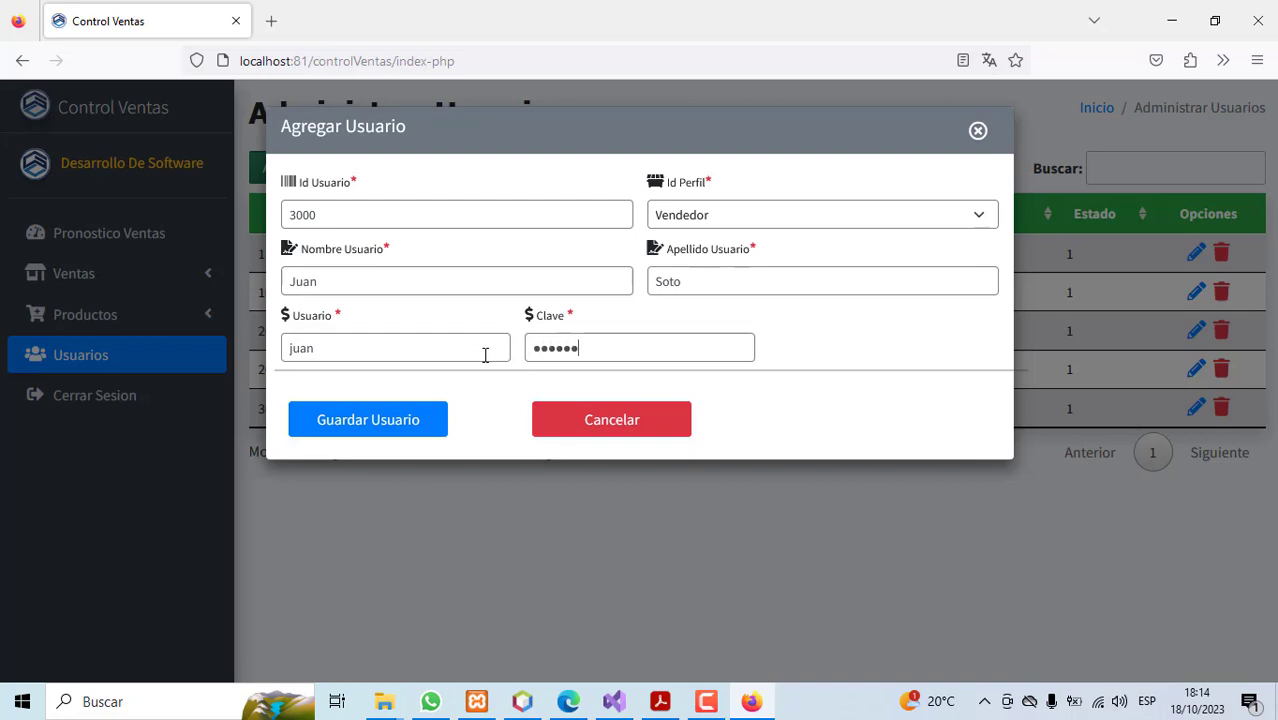
left_click(408, 420)
left_click(570, 472)
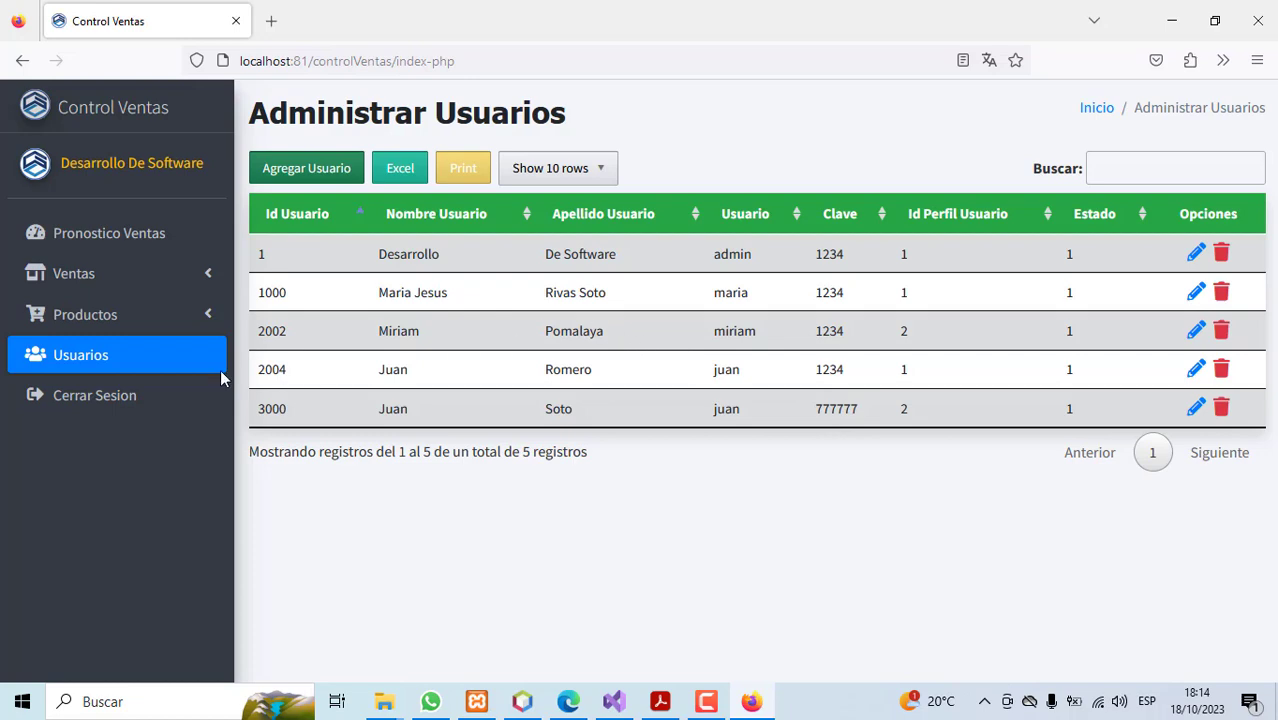
Start a new test user with Id 200 and the Administrador profile
left_click(148, 356)
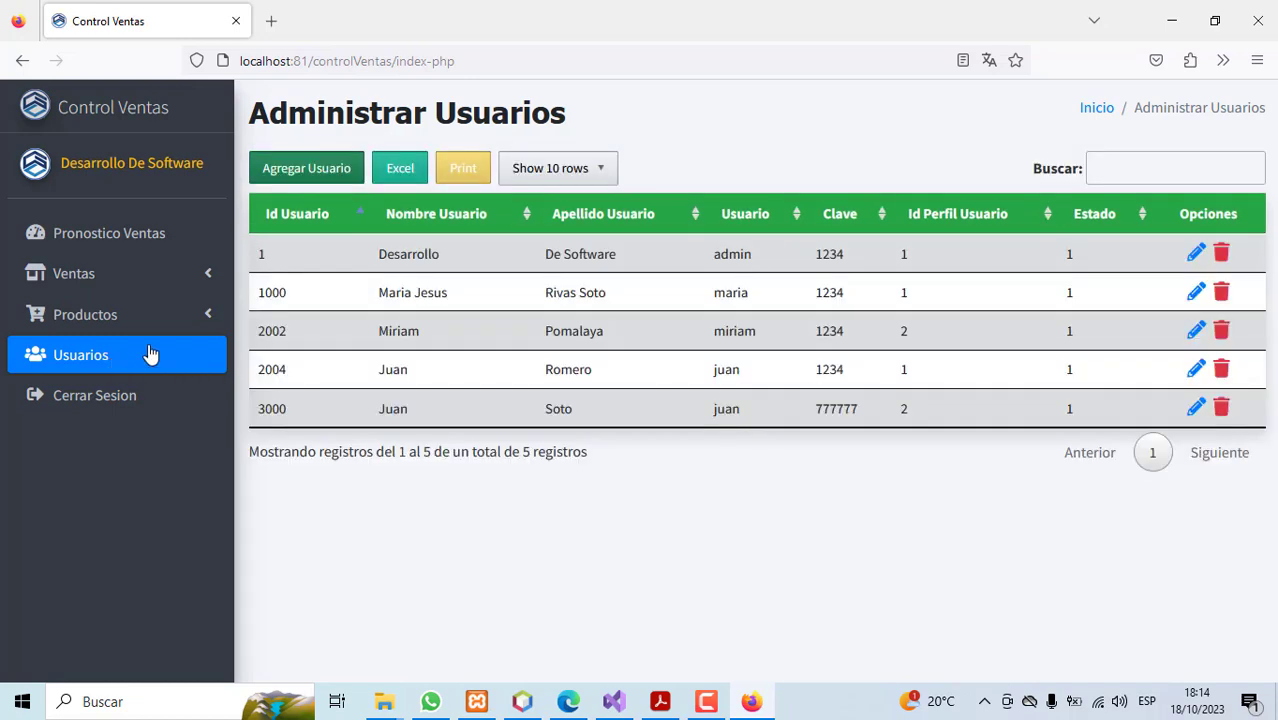
left_click(295, 172)
left_click(312, 216)
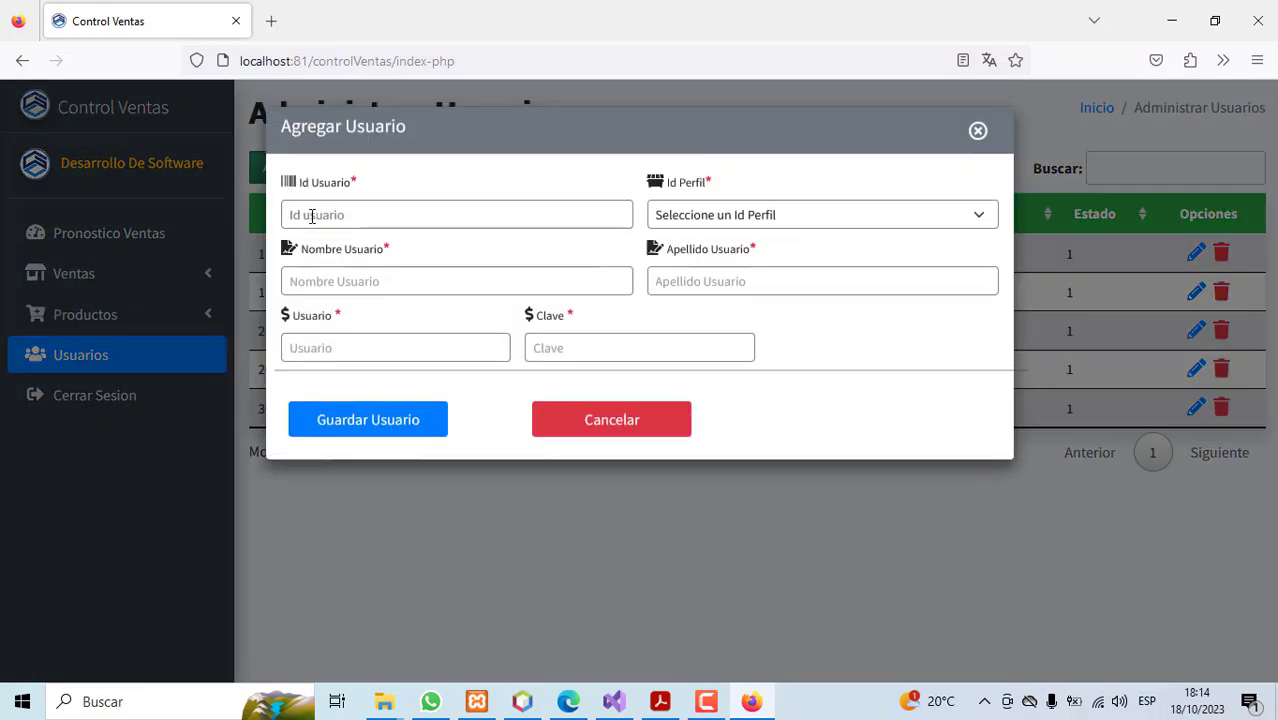
type("200")
left_click(700, 222)
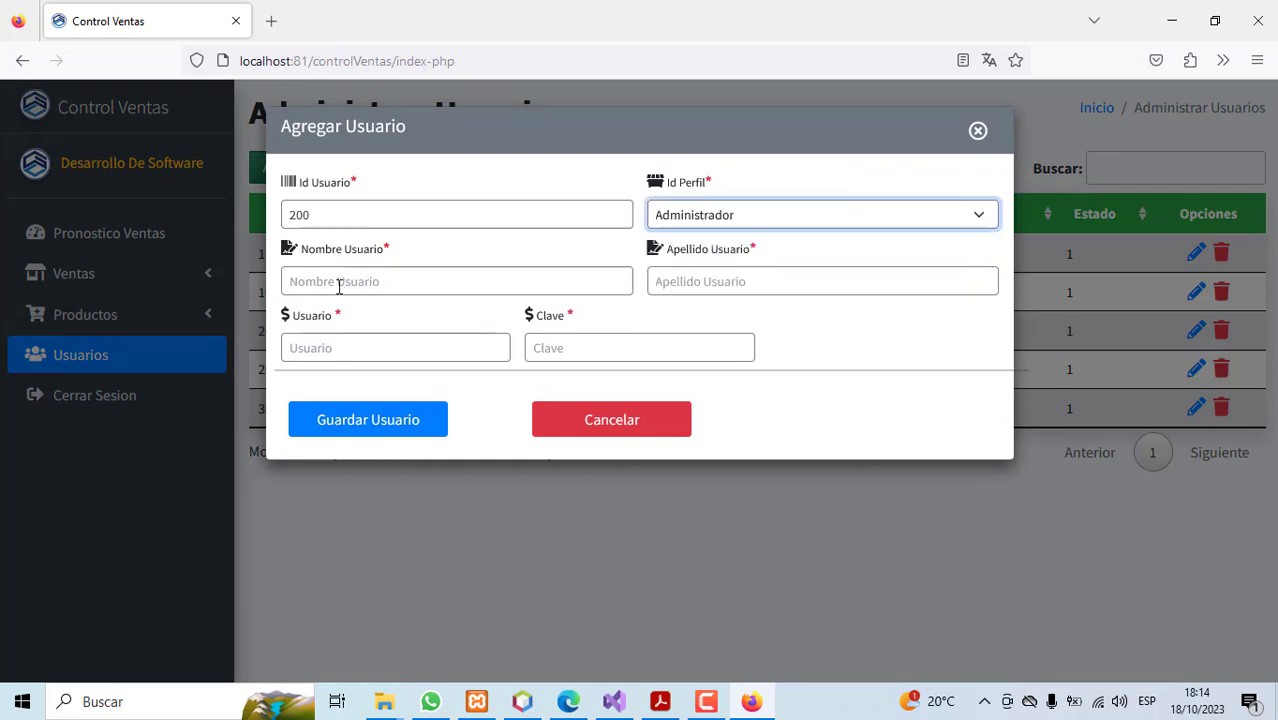
Enter Prueba as first name and surname, plus username and password, then save and confirm
left_click(338, 282)
type("Prueba")
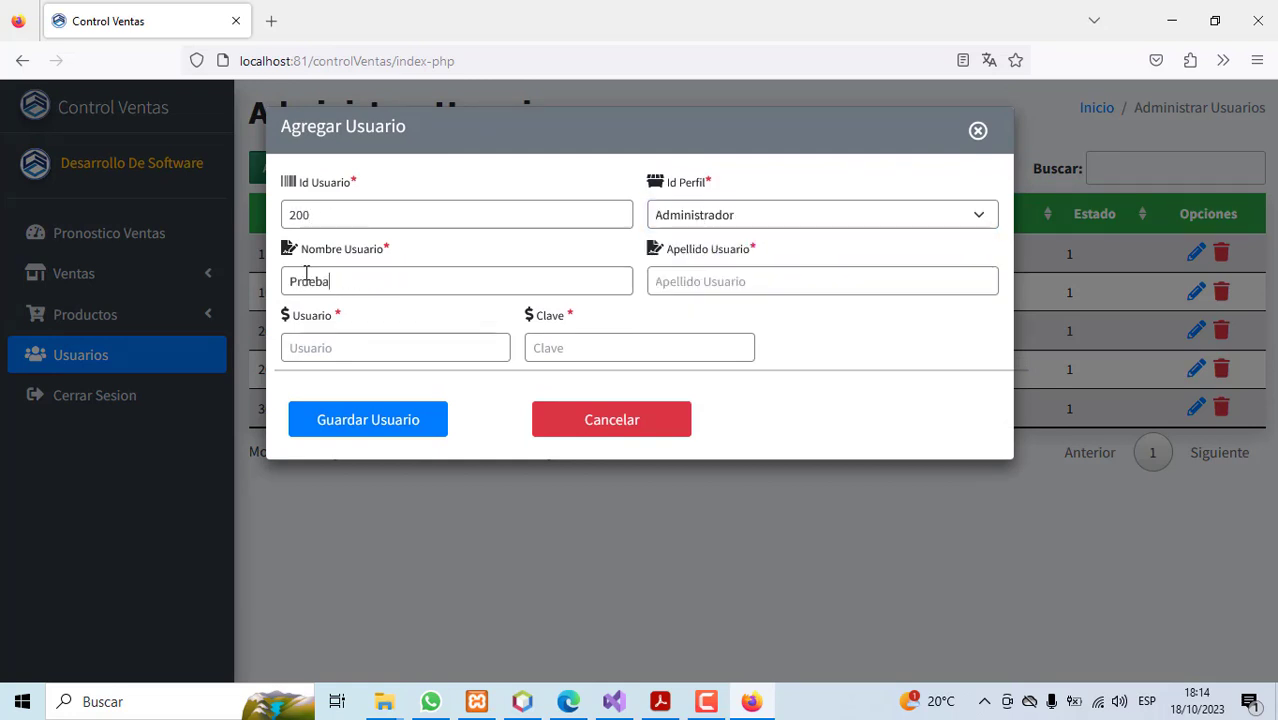
left_click(668, 270)
type("Prueba")
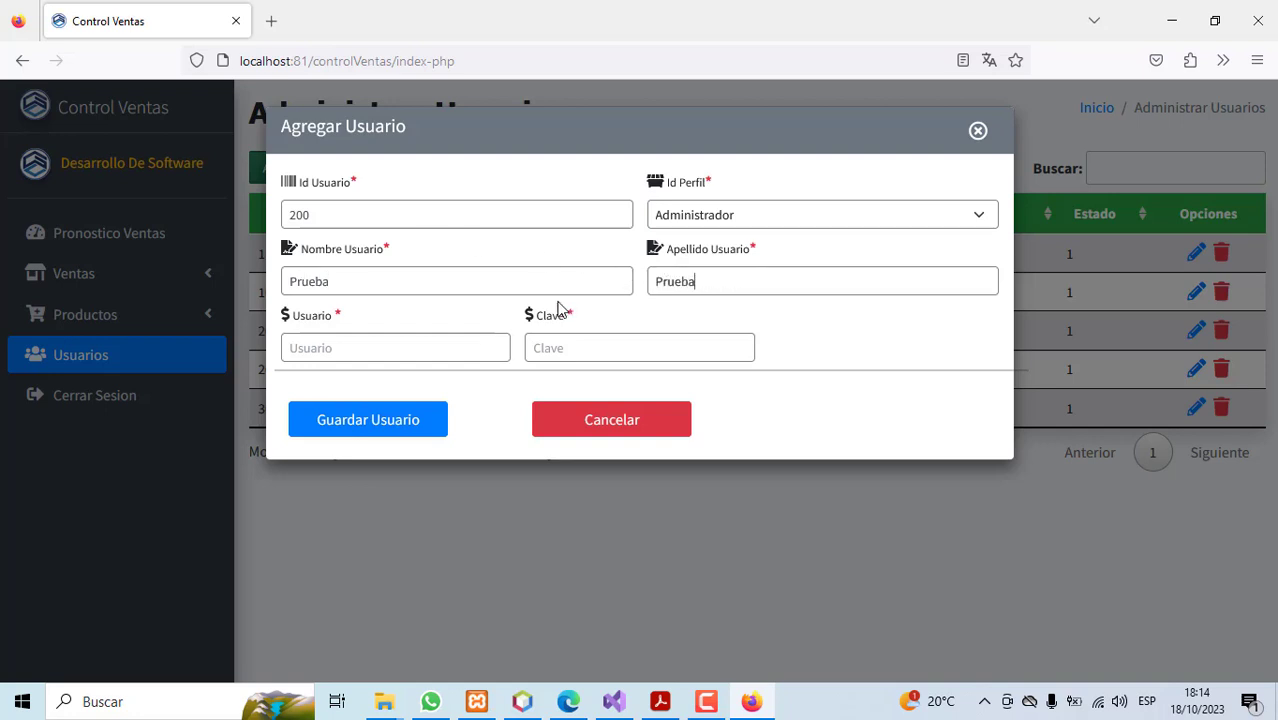
left_click(400, 347)
type("prueba")
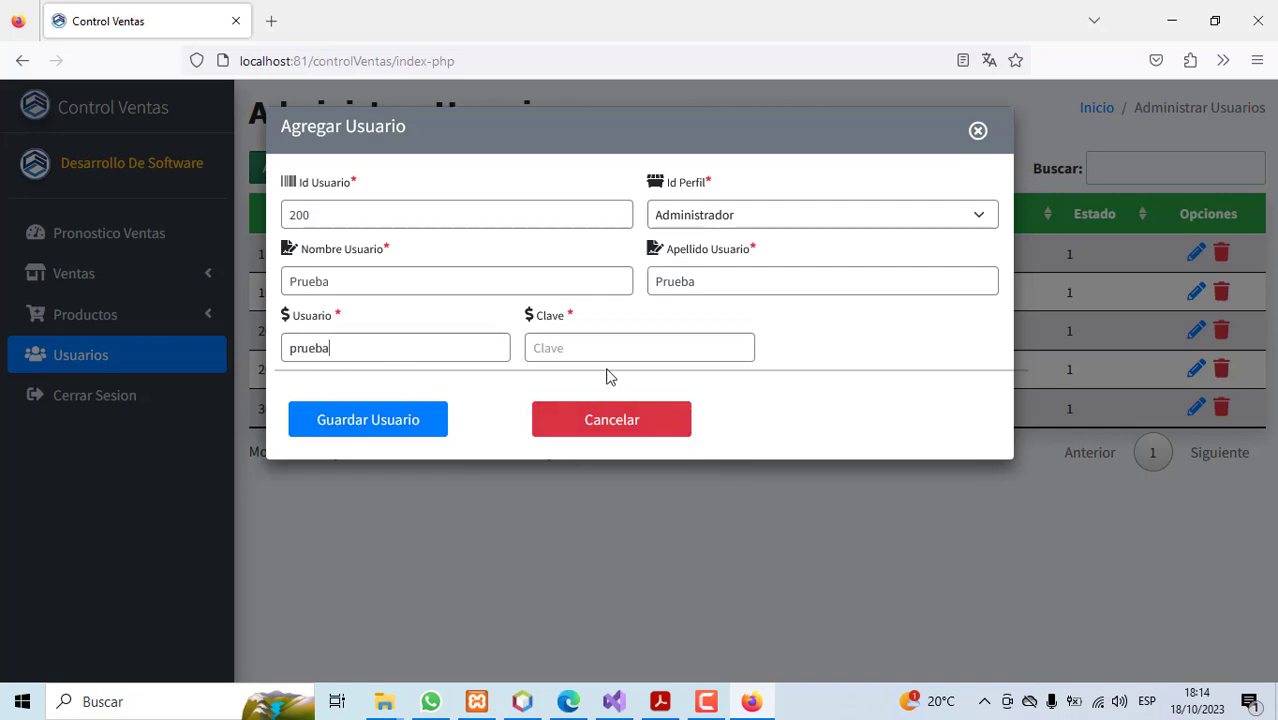
left_click(577, 358)
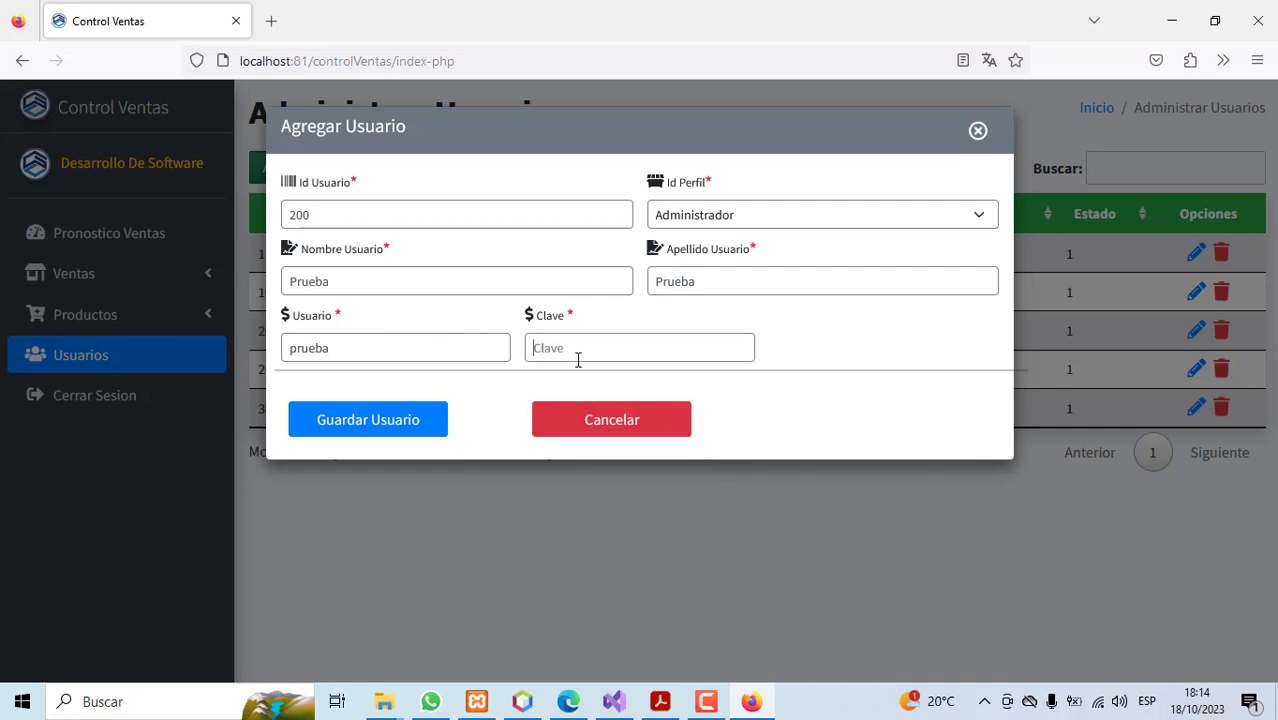
left_click(392, 432)
left_click(548, 462)
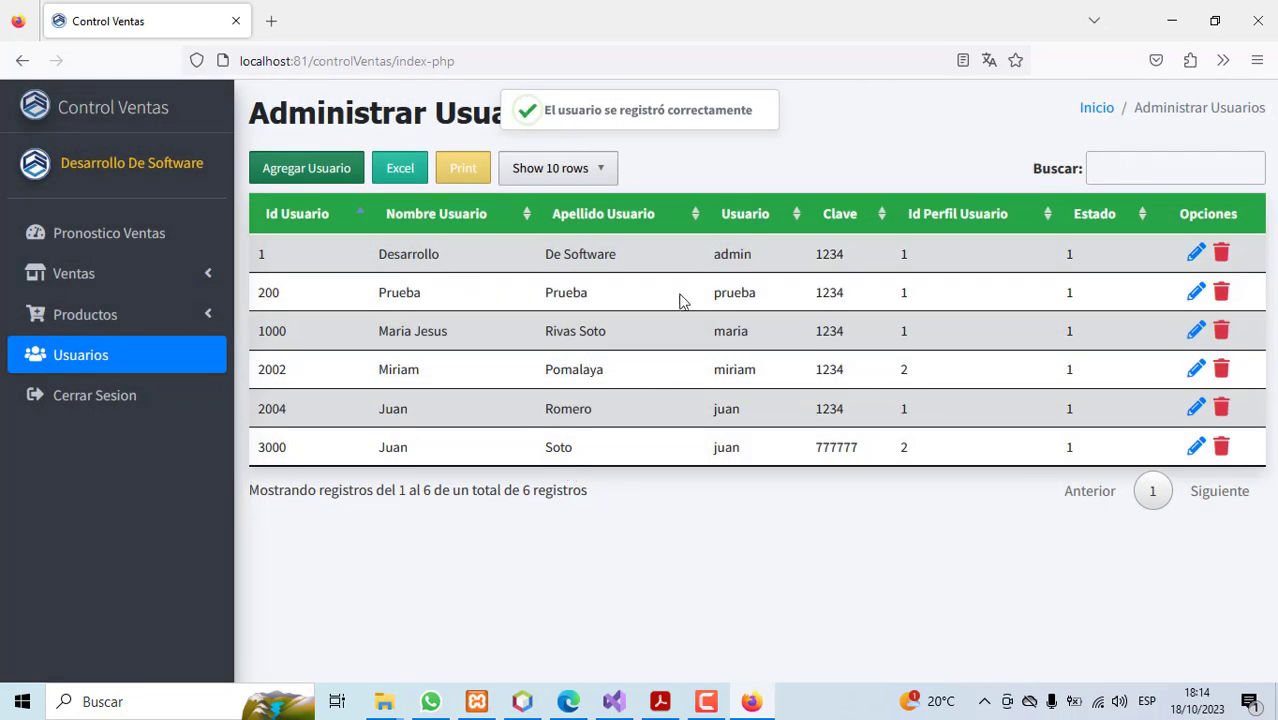
Delete test user 200 (Prueba), confirm the deletion, and reload the users list
left_click(1220, 295)
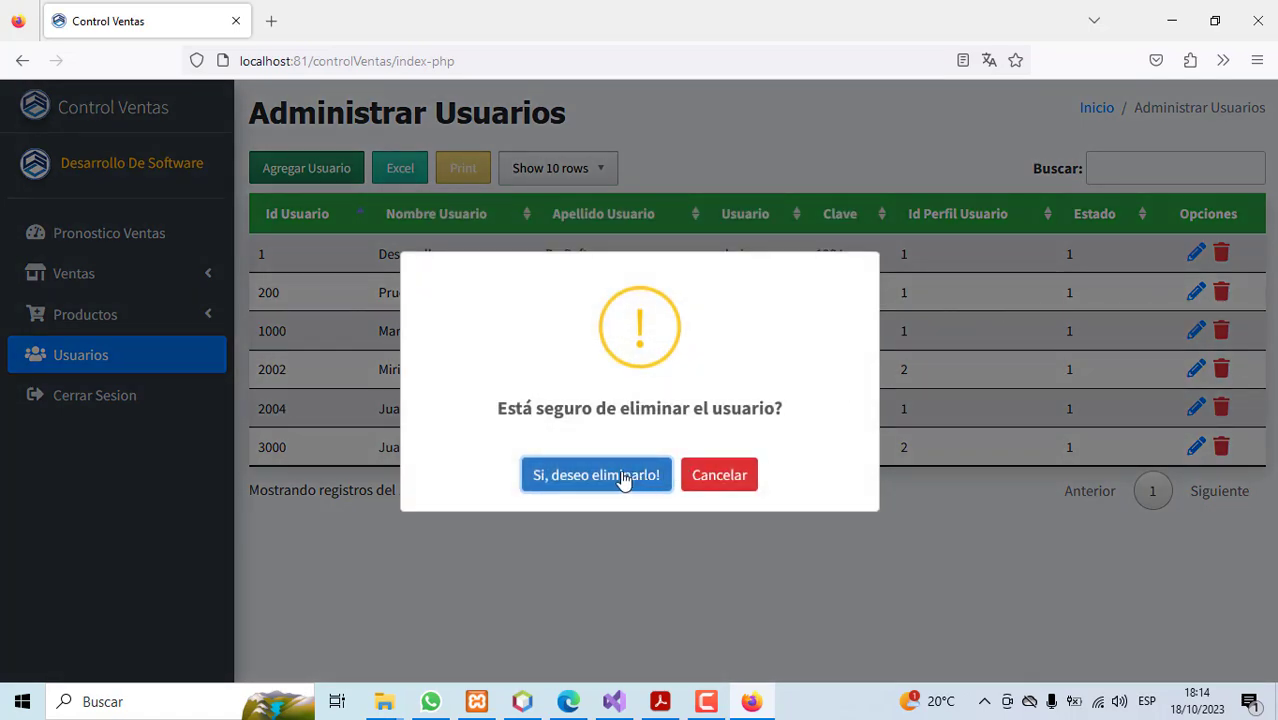
left_click(624, 480)
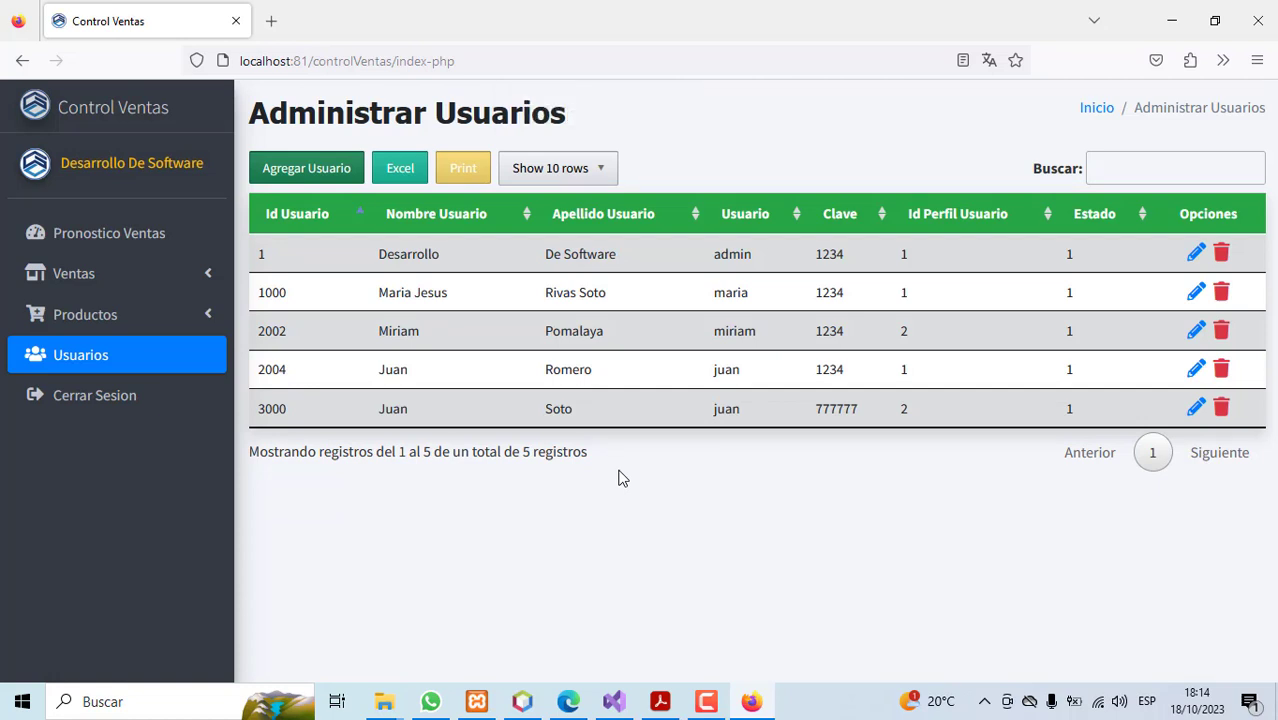
left_click(86, 362)
Start a new user with Id 2004 and the Administrador profile
left_click(294, 176)
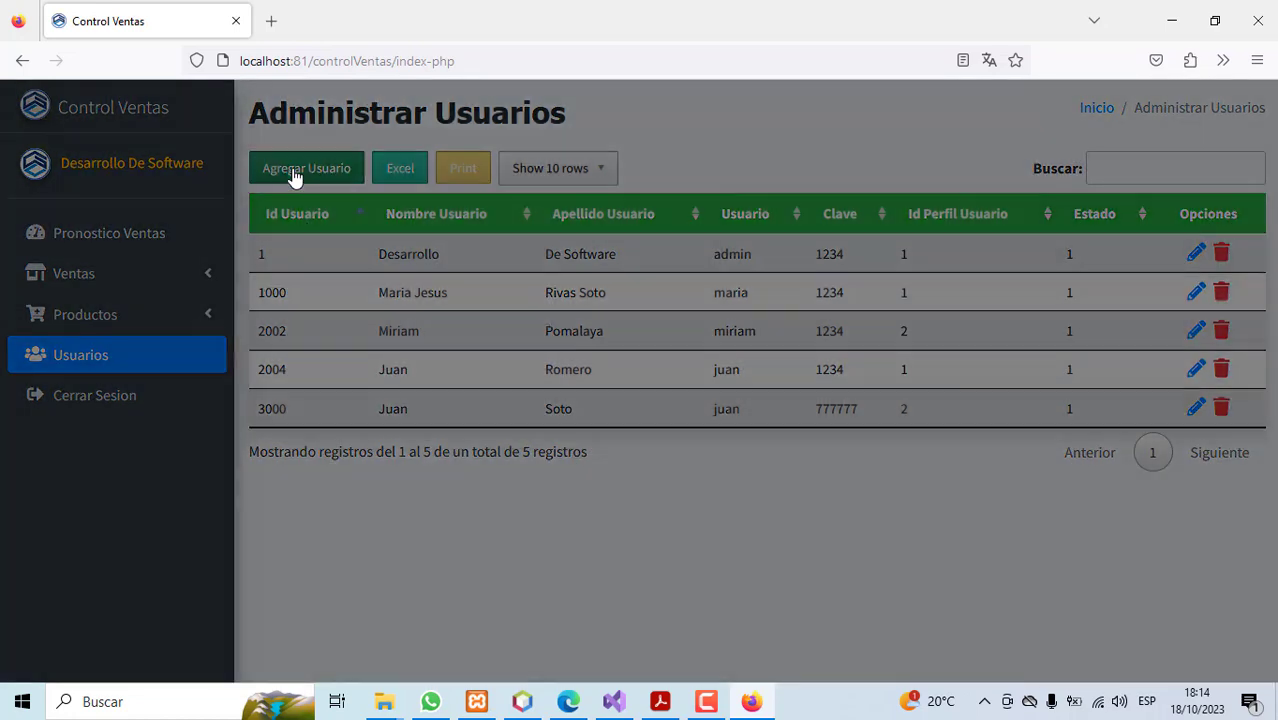
left_click(322, 206)
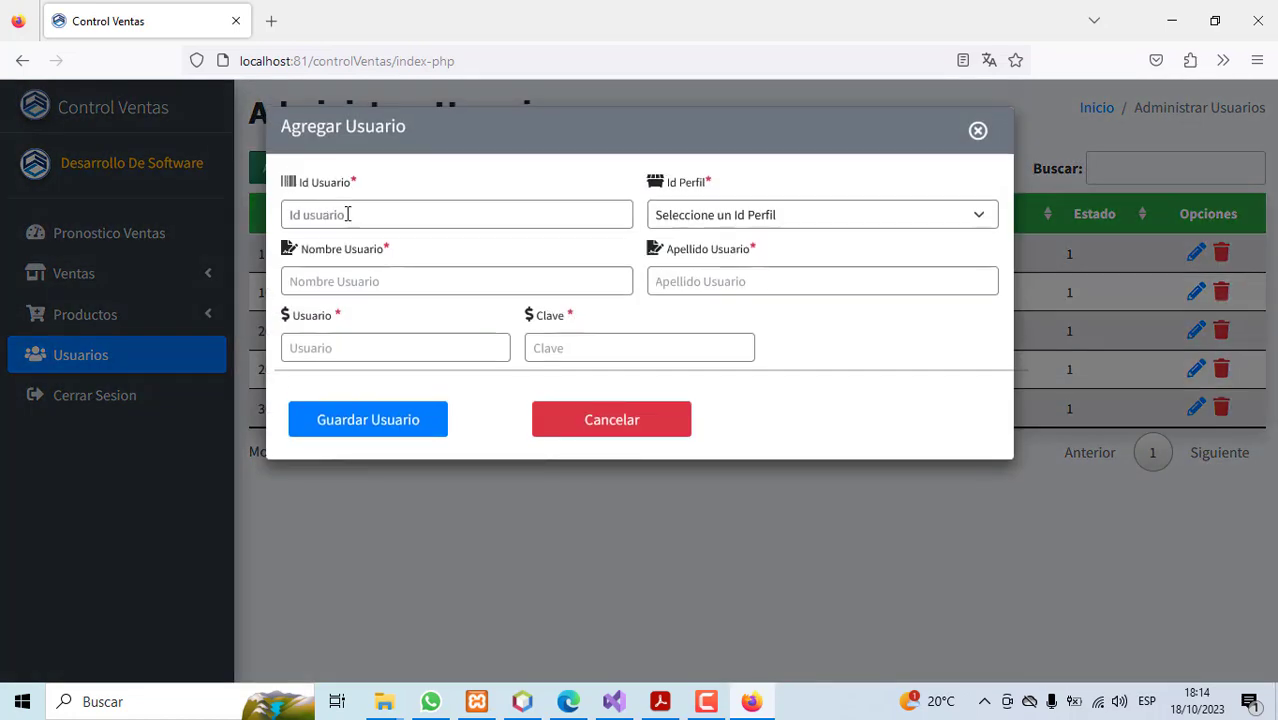
type("2004")
left_click(697, 222)
left_click(694, 280)
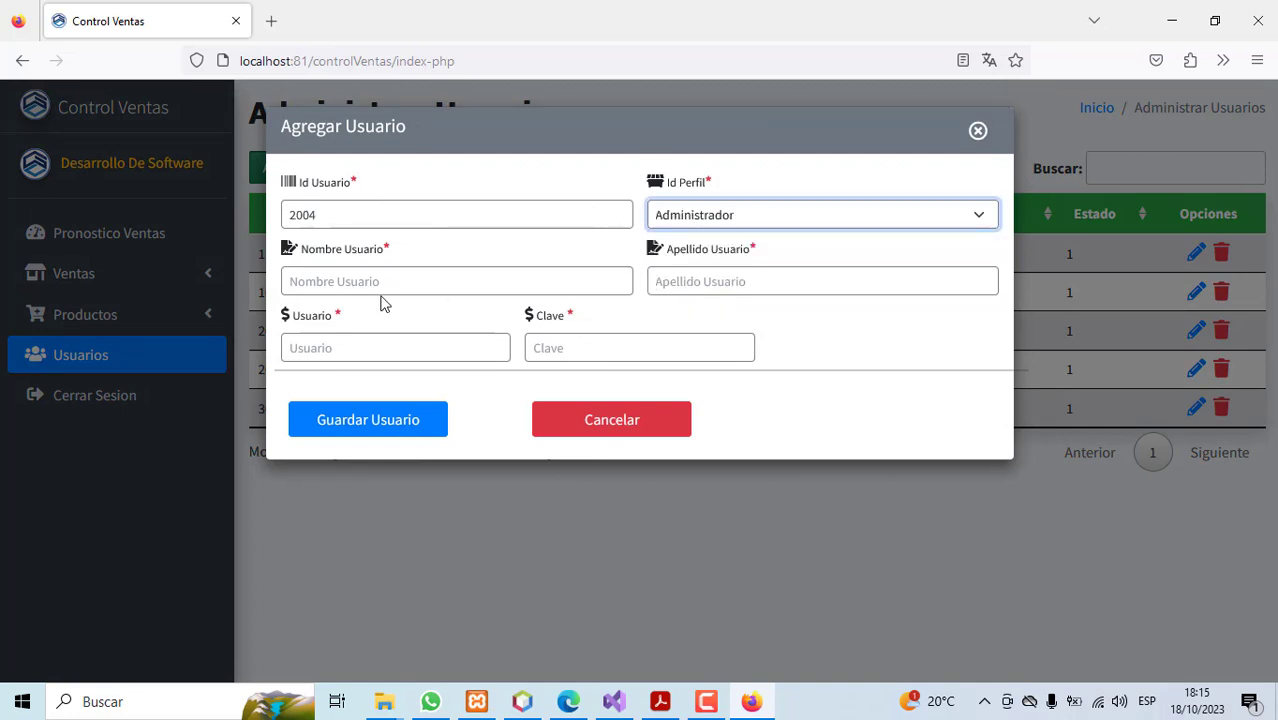
Enter the user's name, surname, username and password, then submit and confirm registration
left_click(347, 283)
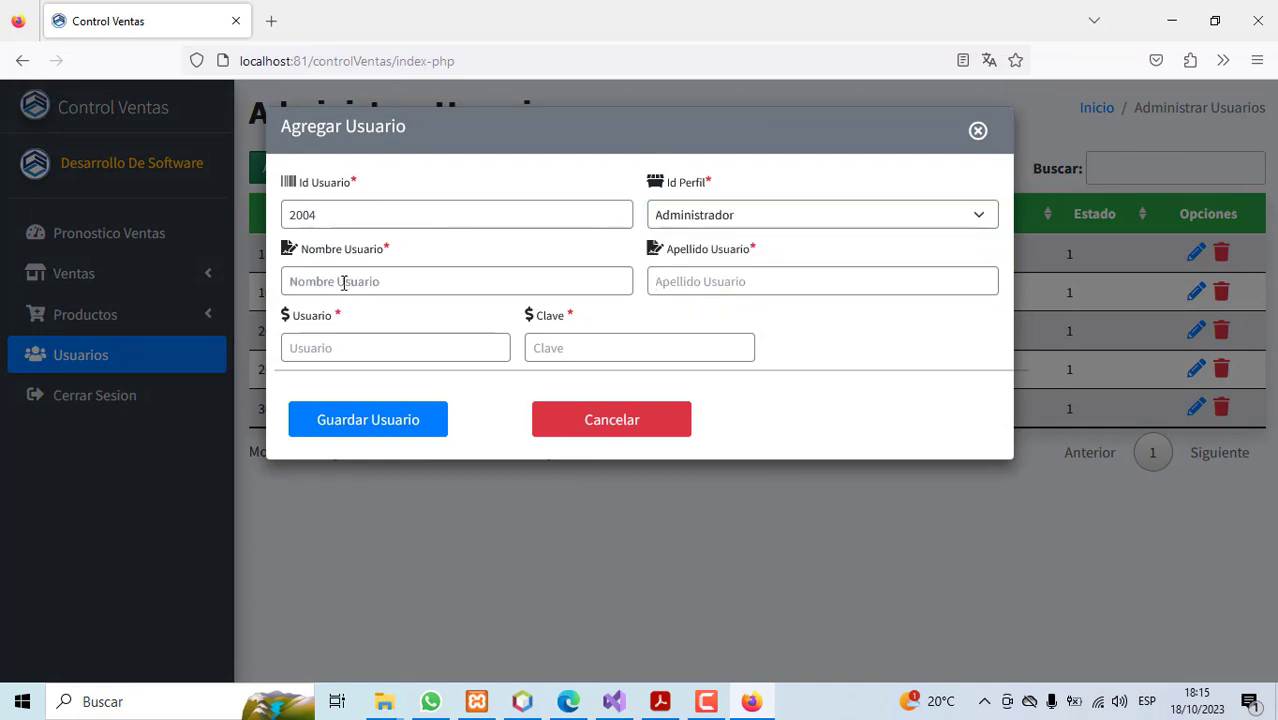
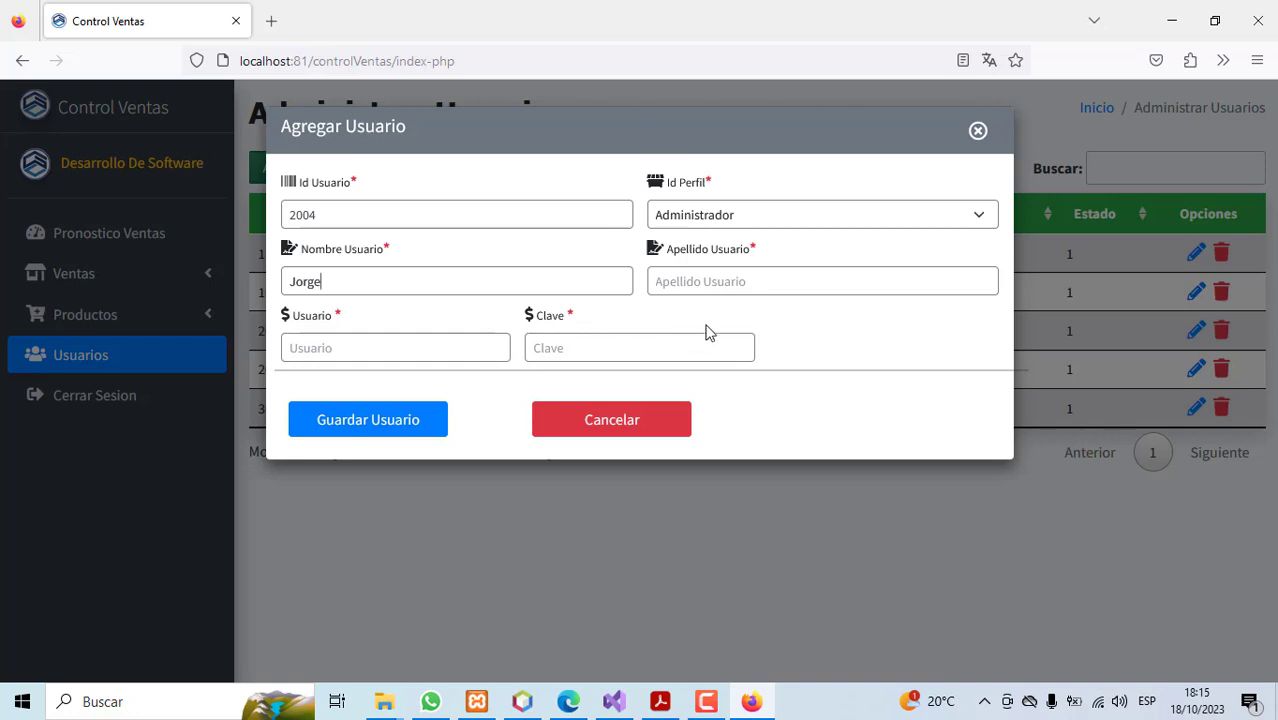
left_click(726, 281)
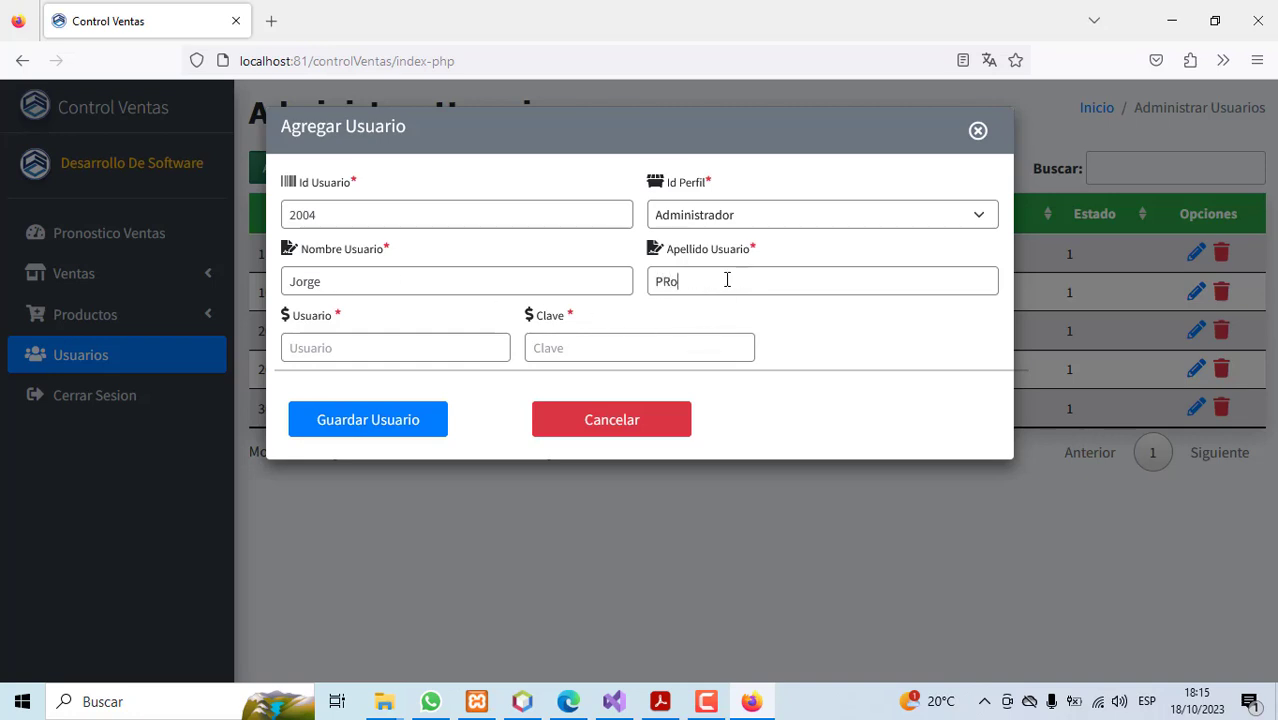
left_click(443, 347)
type("jorge")
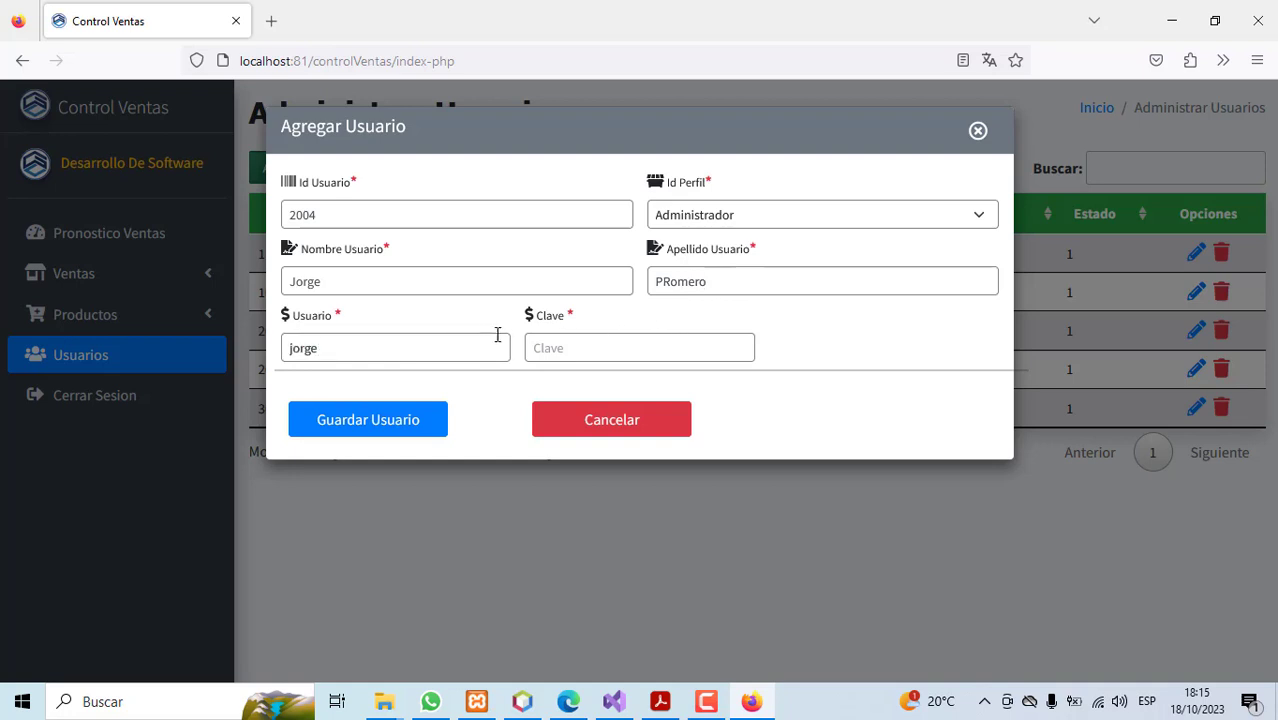
left_click(578, 355)
left_click(366, 420)
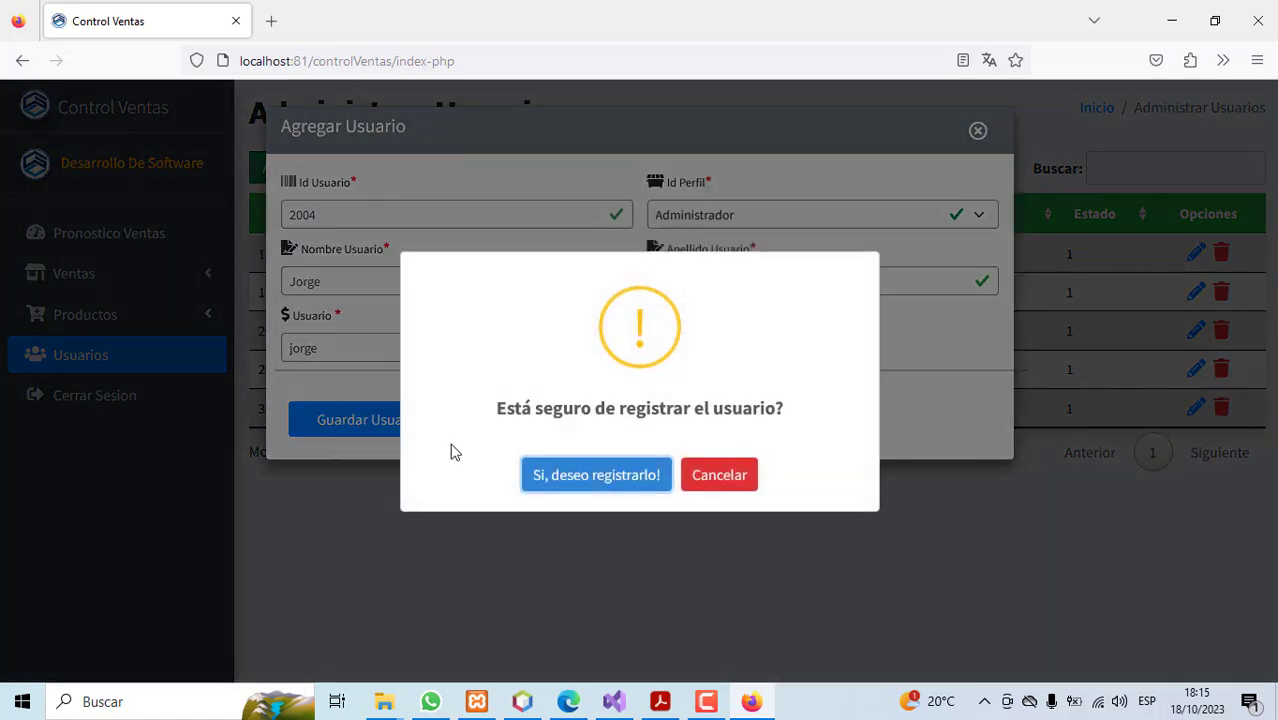
left_click(556, 480)
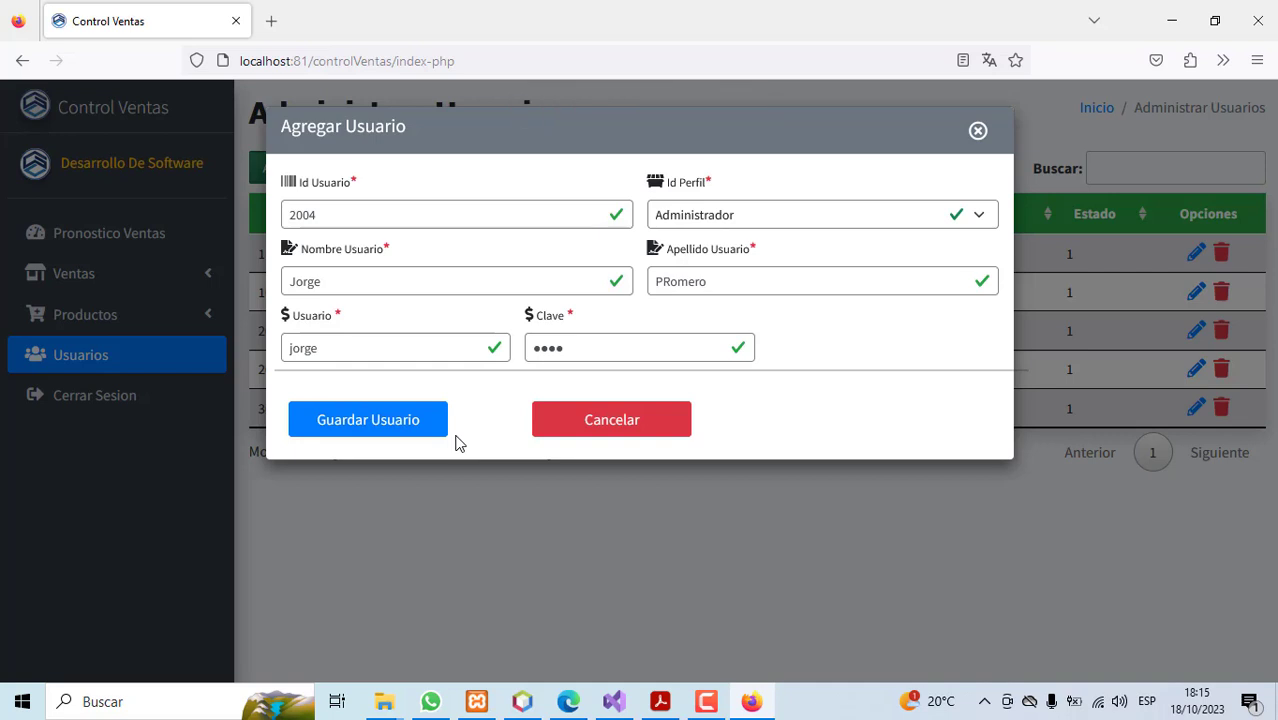
Correct the duplicate Id to 2005 and resubmit the registration
key("BackSpace")
type("5")
left_click(400, 417)
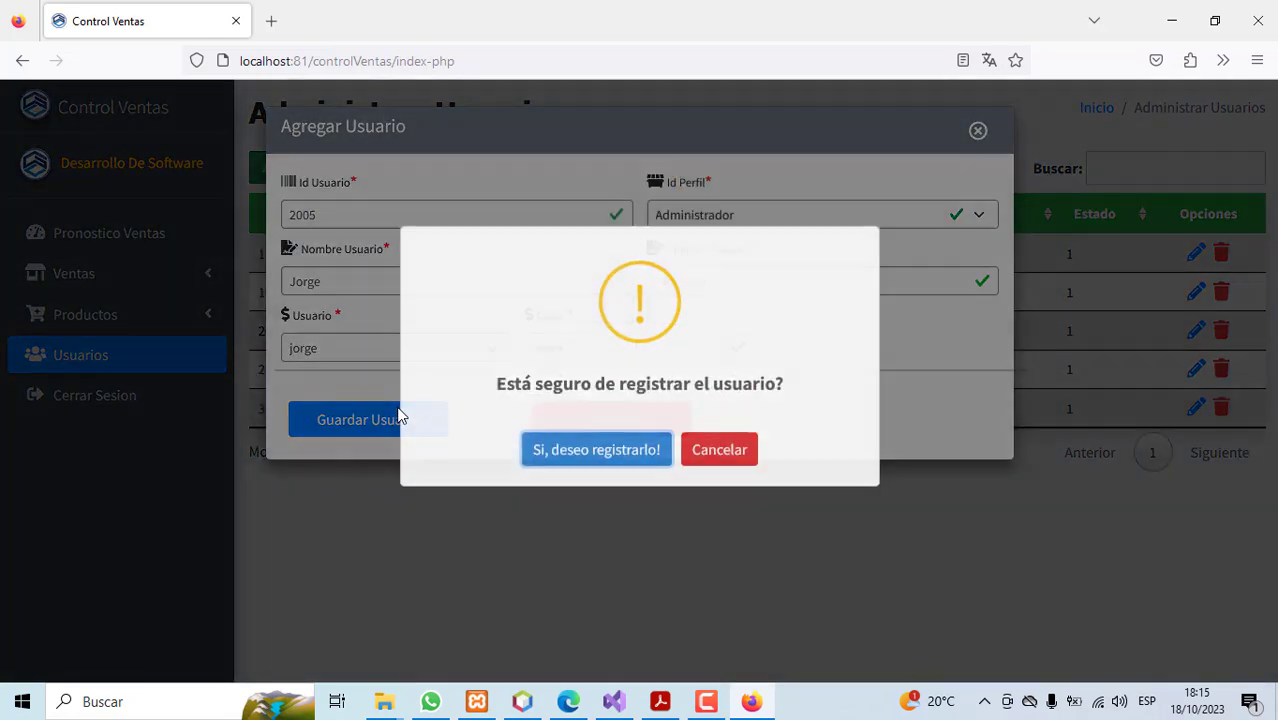
left_click(580, 479)
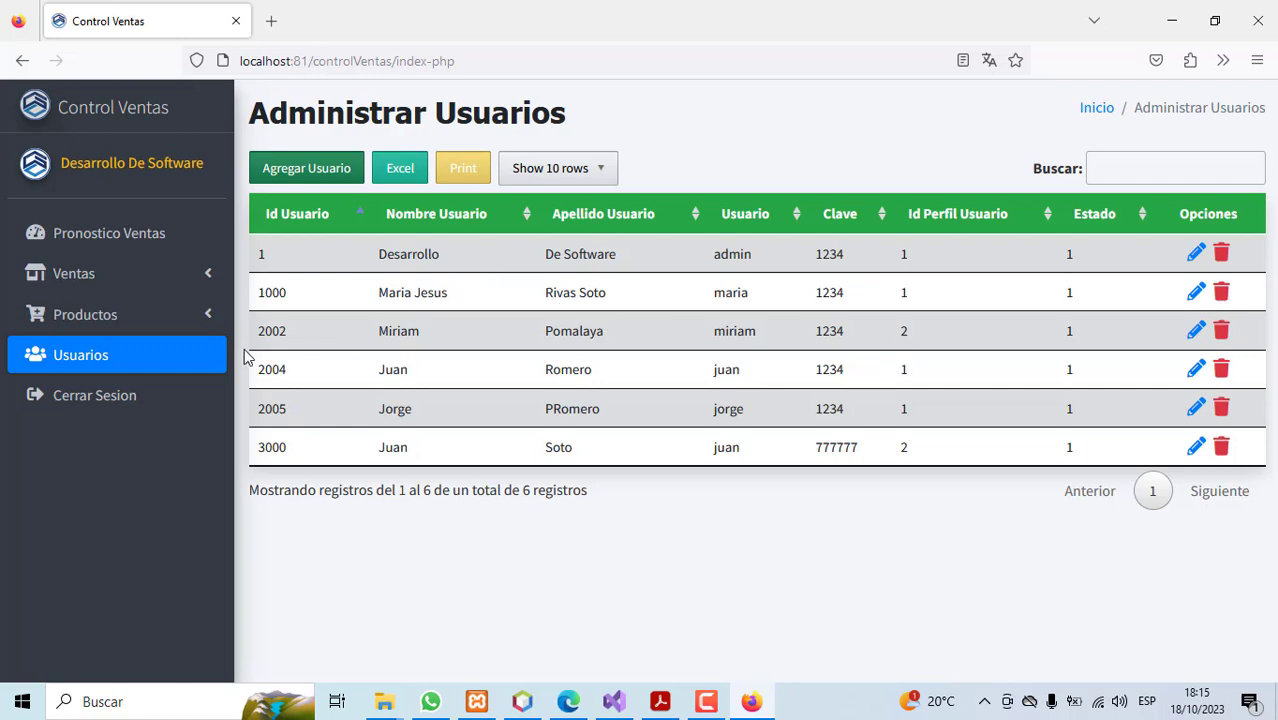
Reload the user list and view the third and fifth users' edit forms without saving
left_click(137, 357)
left_click(1194, 332)
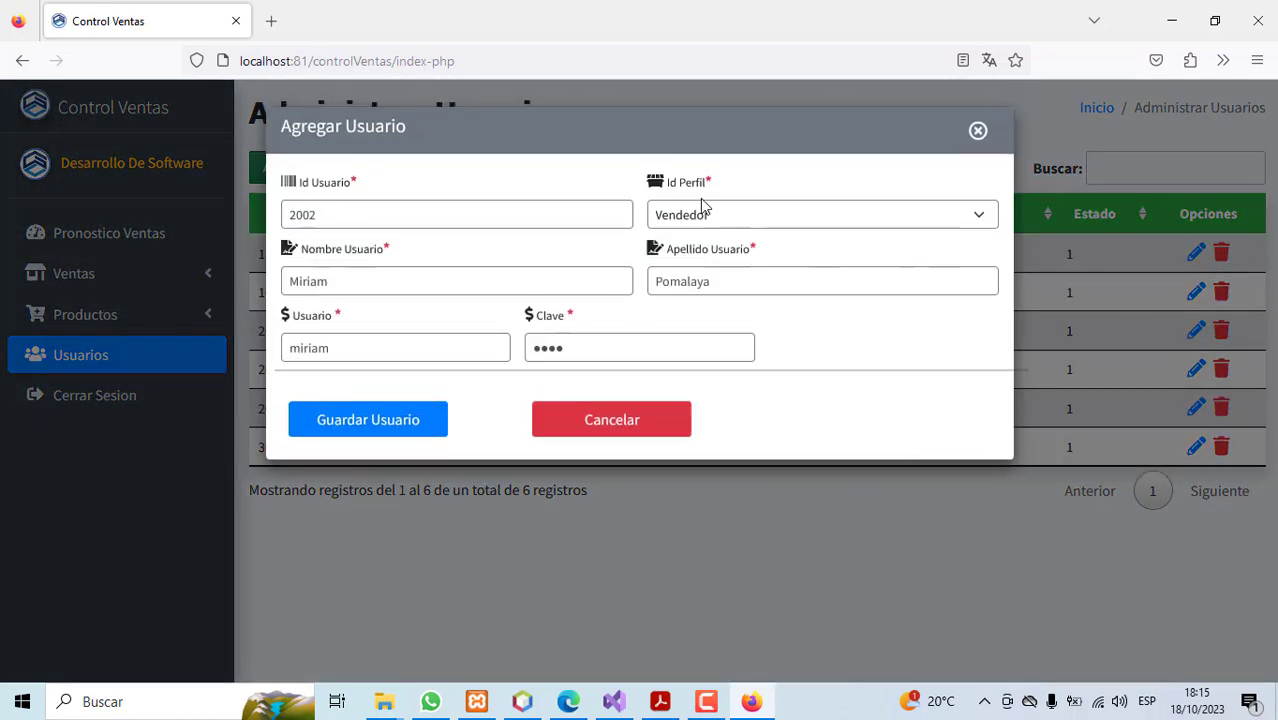
left_click(977, 130)
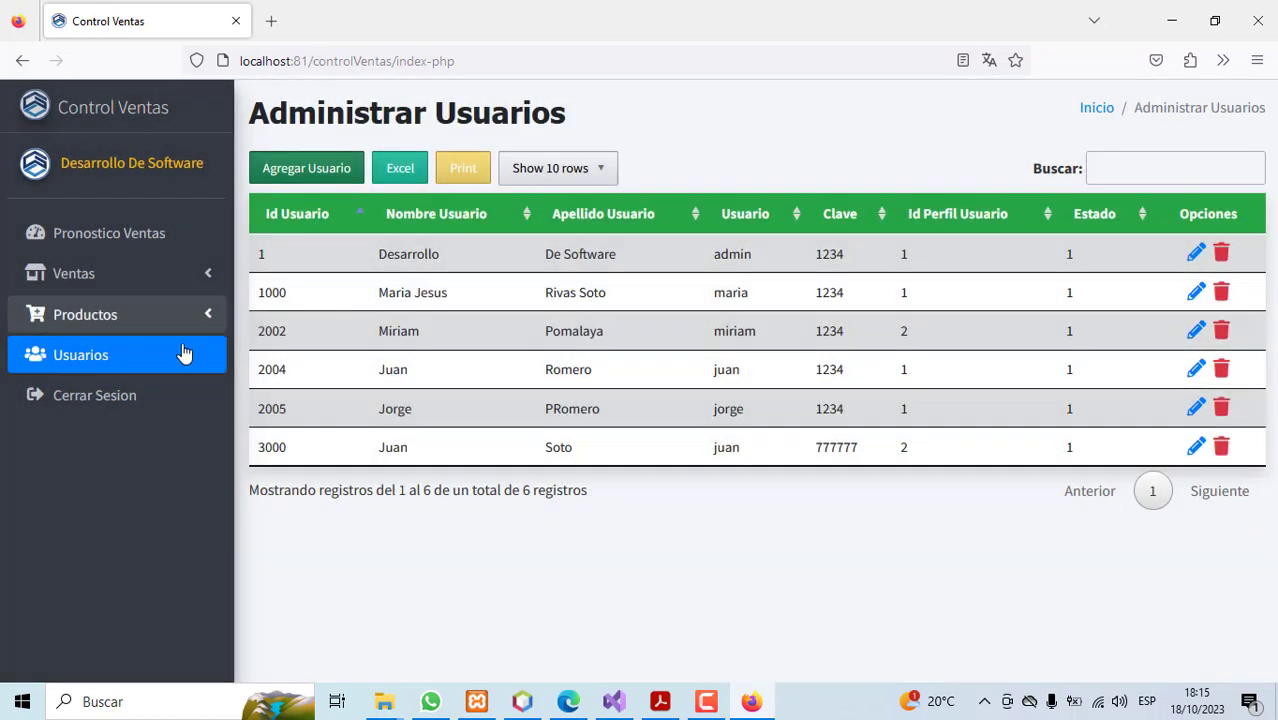
left_click(101, 368)
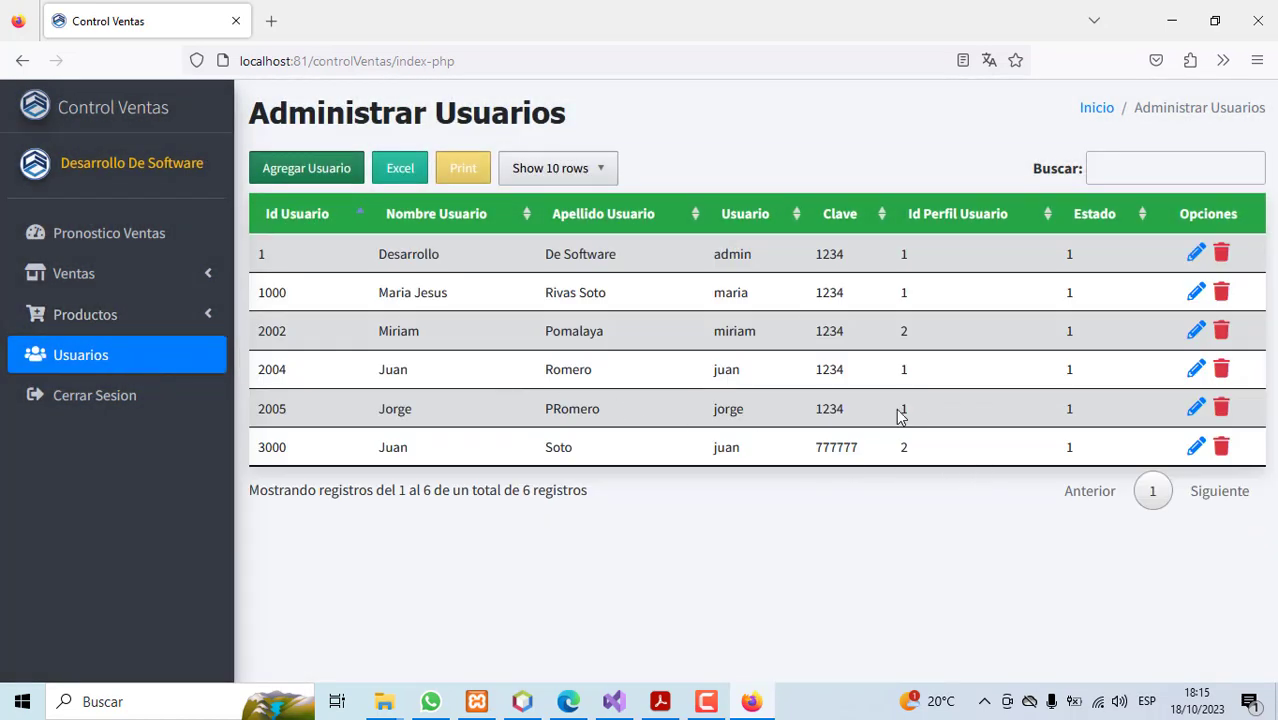
left_click(1196, 407)
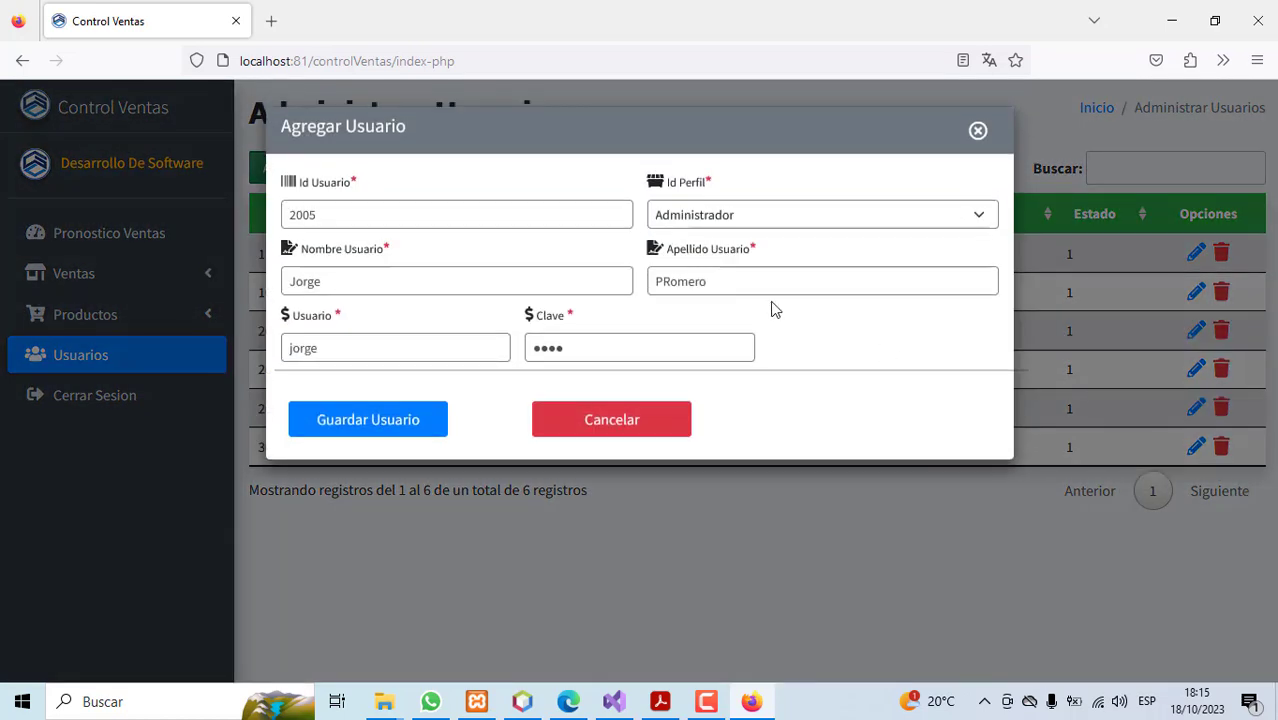
left_click(599, 430)
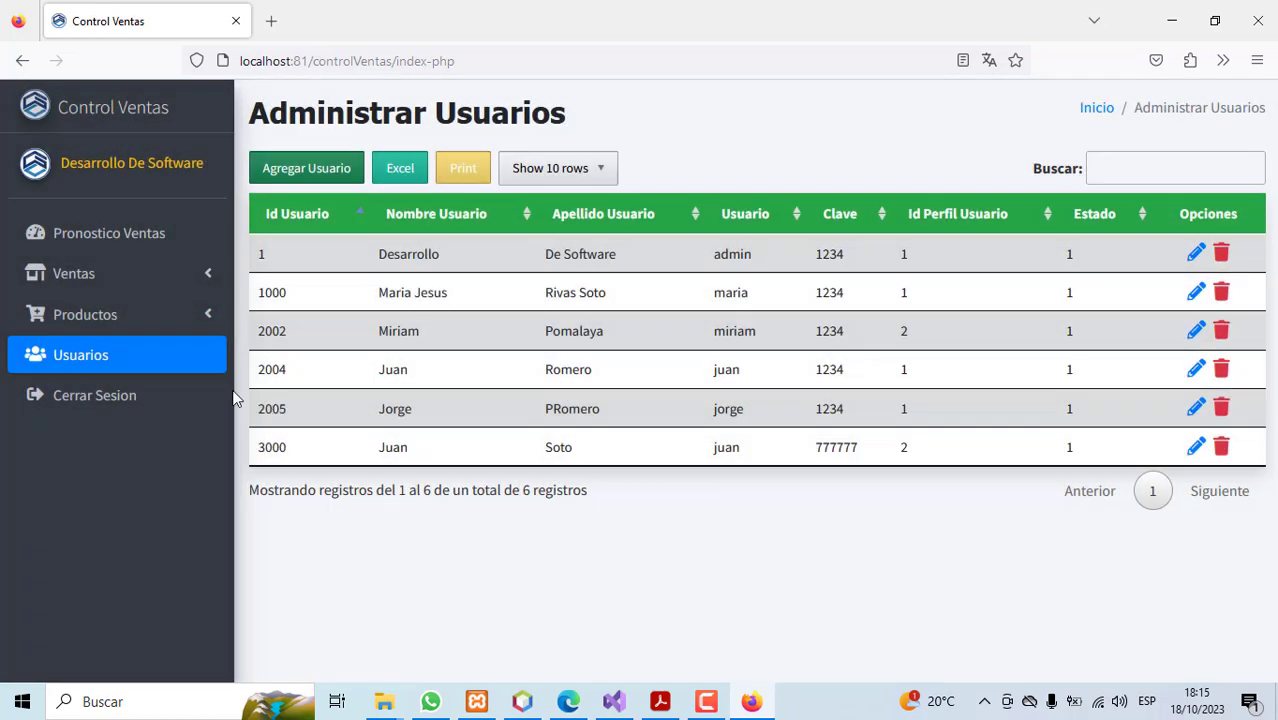
Cancel the fifth and third users' edit forms, then export the table to Control Ventas.xlsx and show it
left_click(1197, 412)
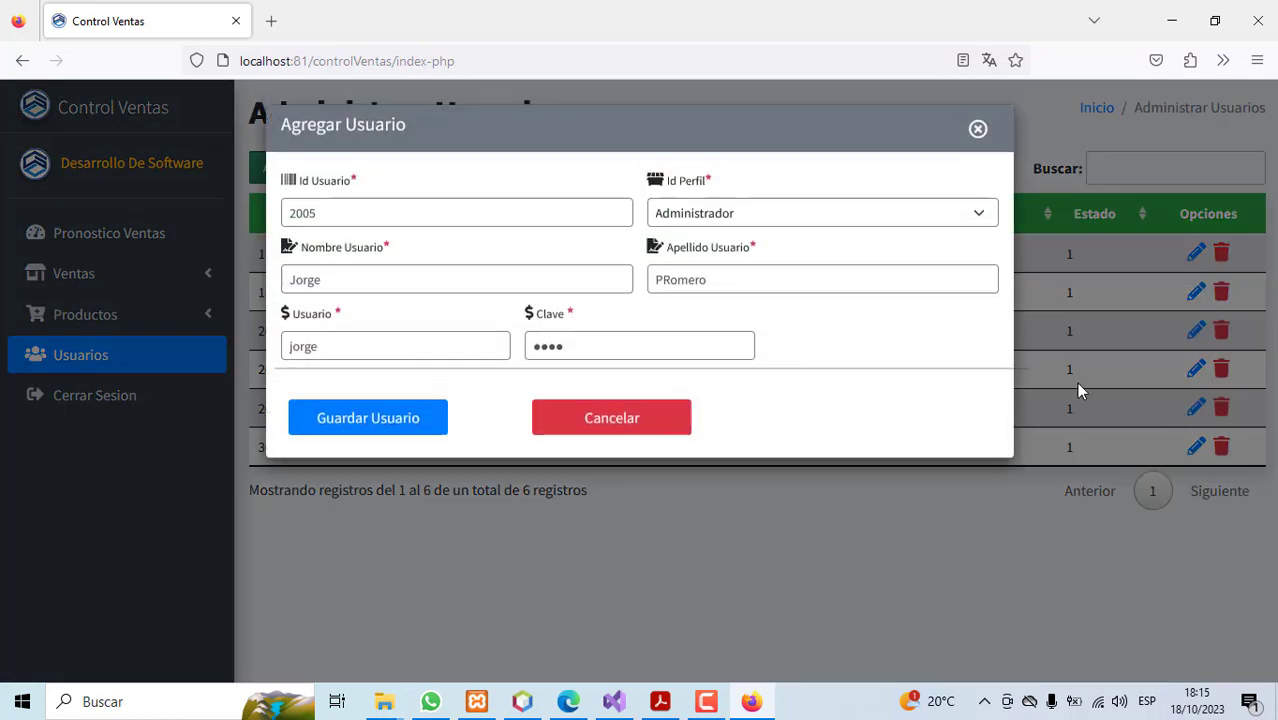
left_click(633, 422)
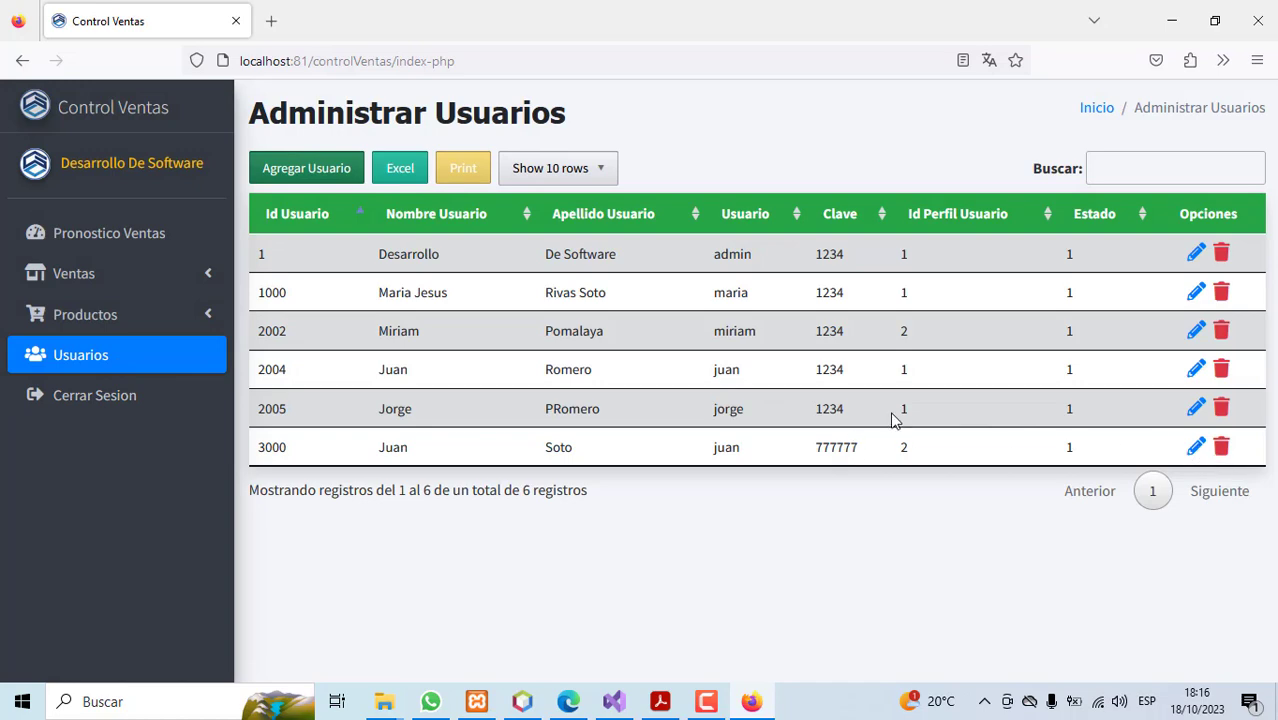
left_click(1196, 408)
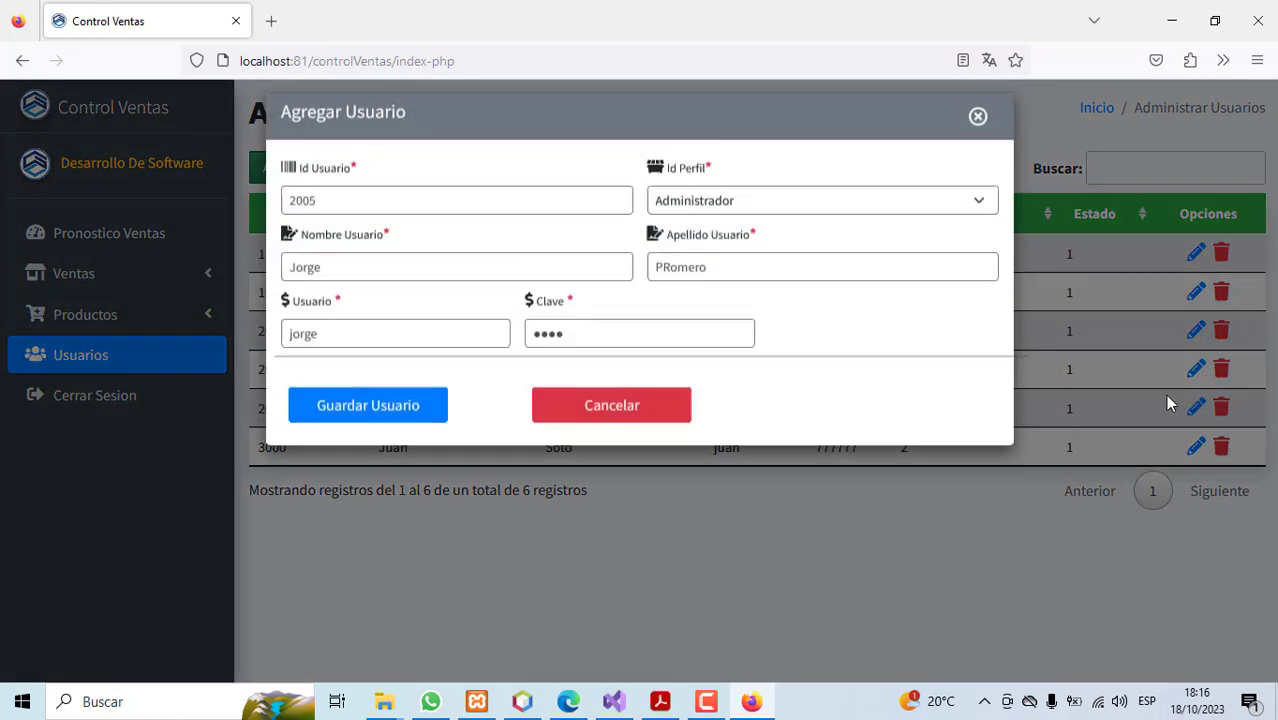
left_click(977, 131)
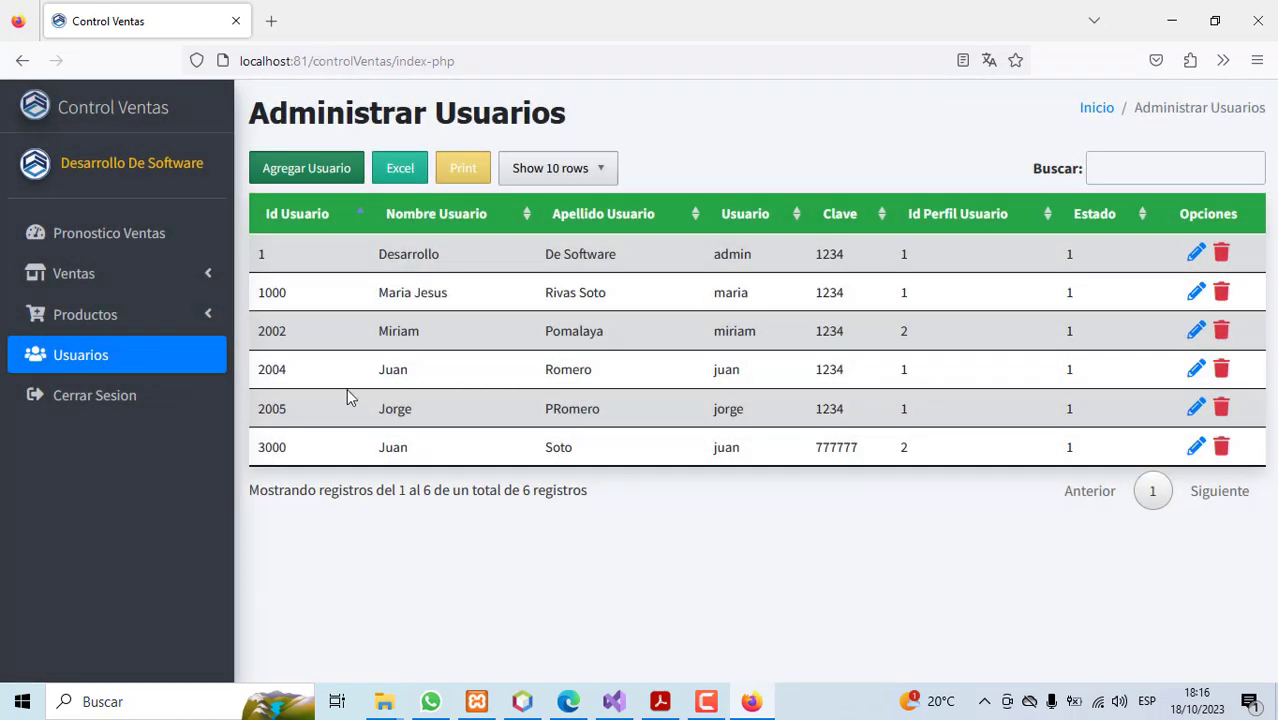
left_click(1196, 331)
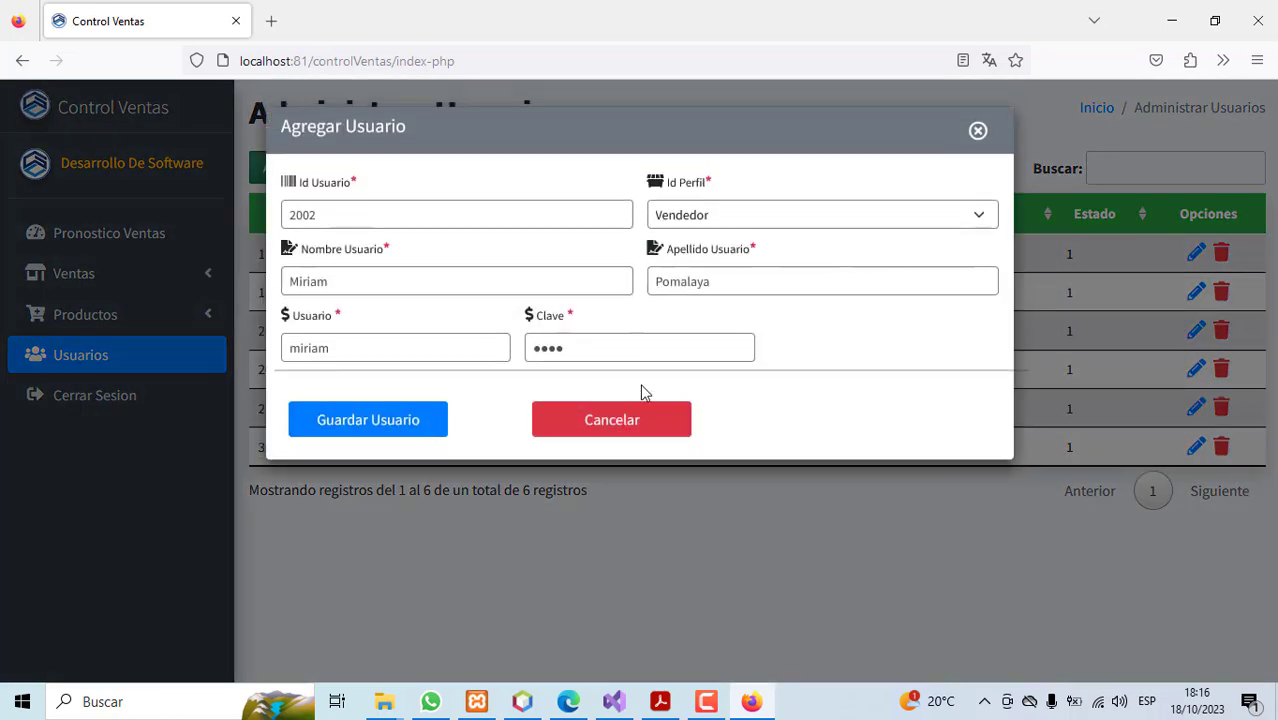
left_click(647, 417)
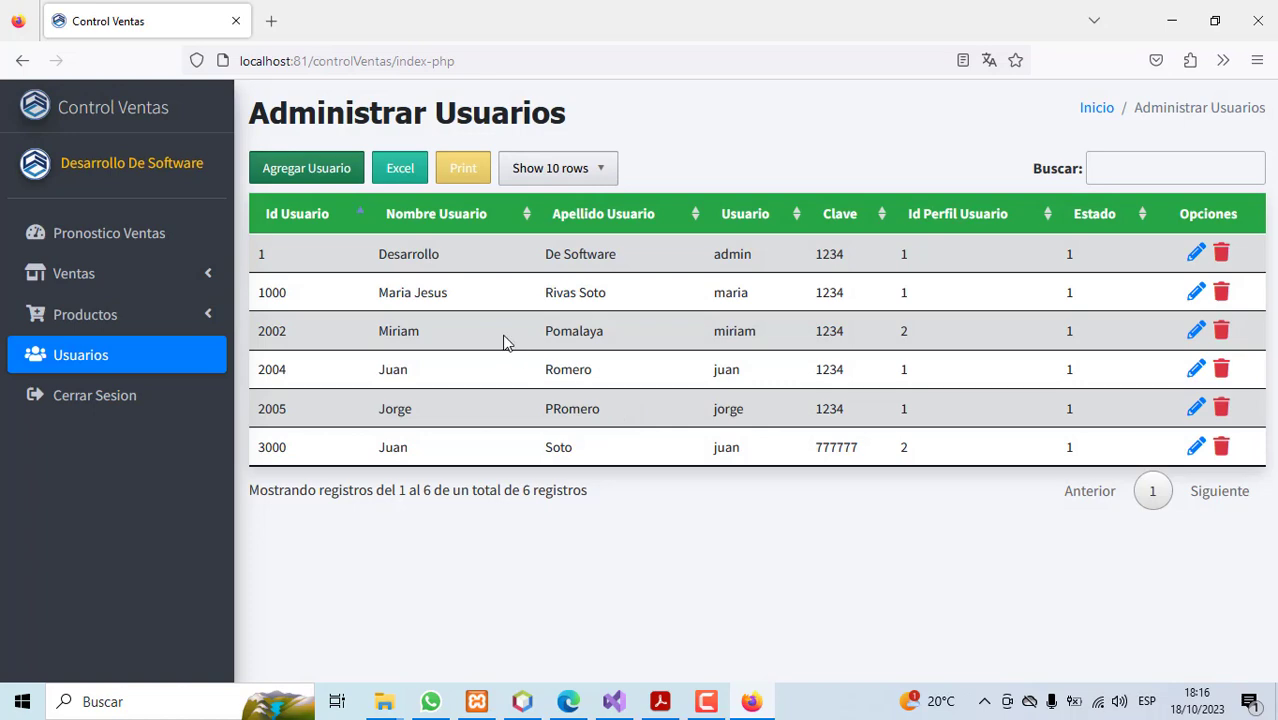
left_click(400, 176)
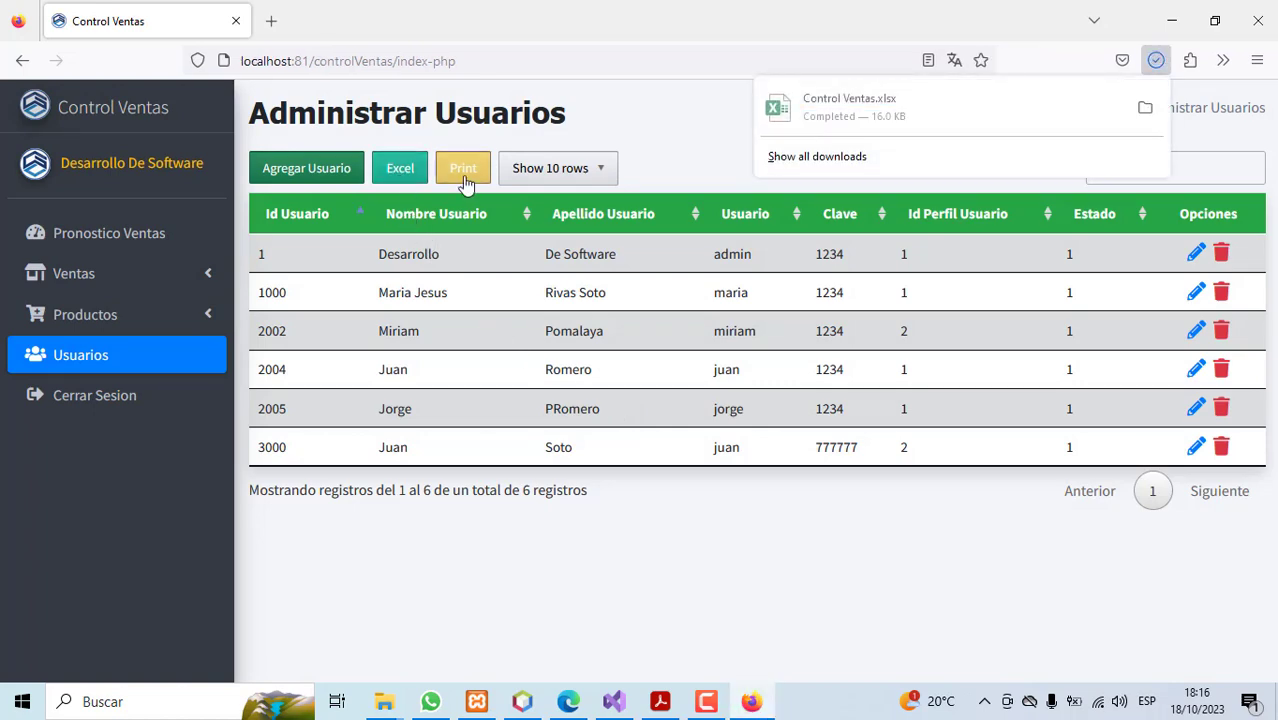
left_click(1145, 108)
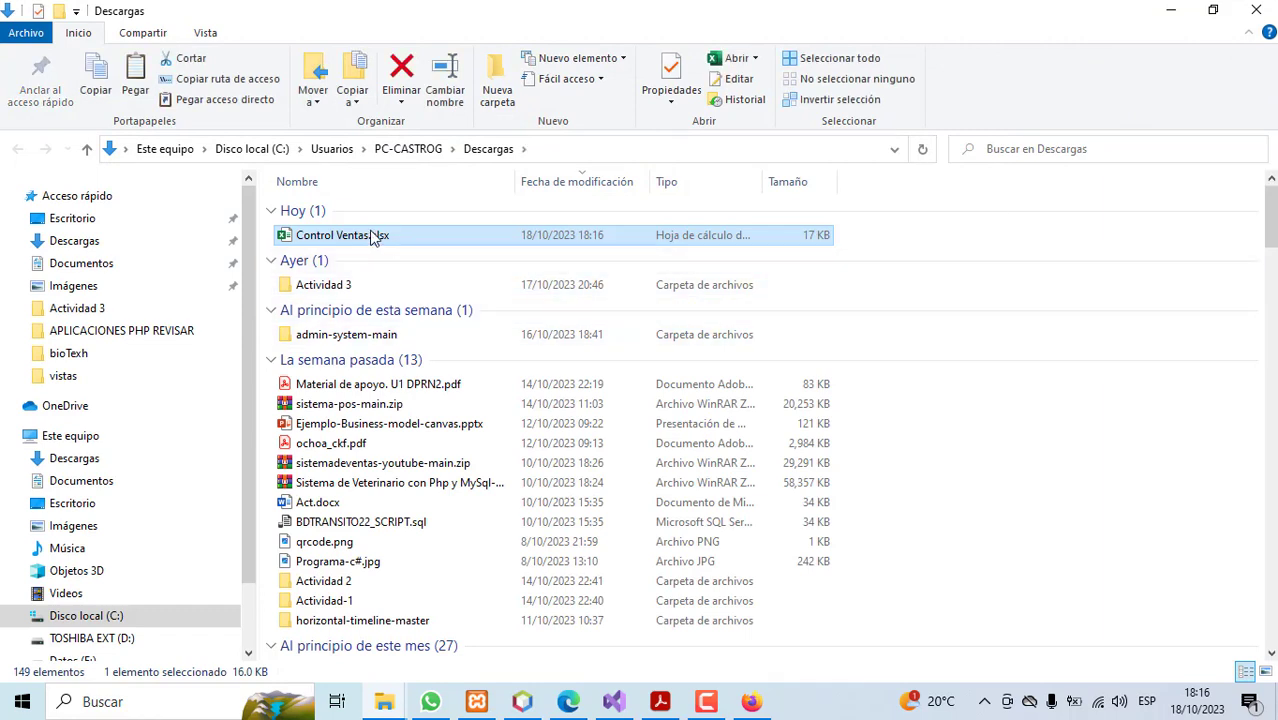
Open Control Ventas.xlsx from Descargas in Excel, enable editing to see six users, then return to Firefox
double_click(373, 235)
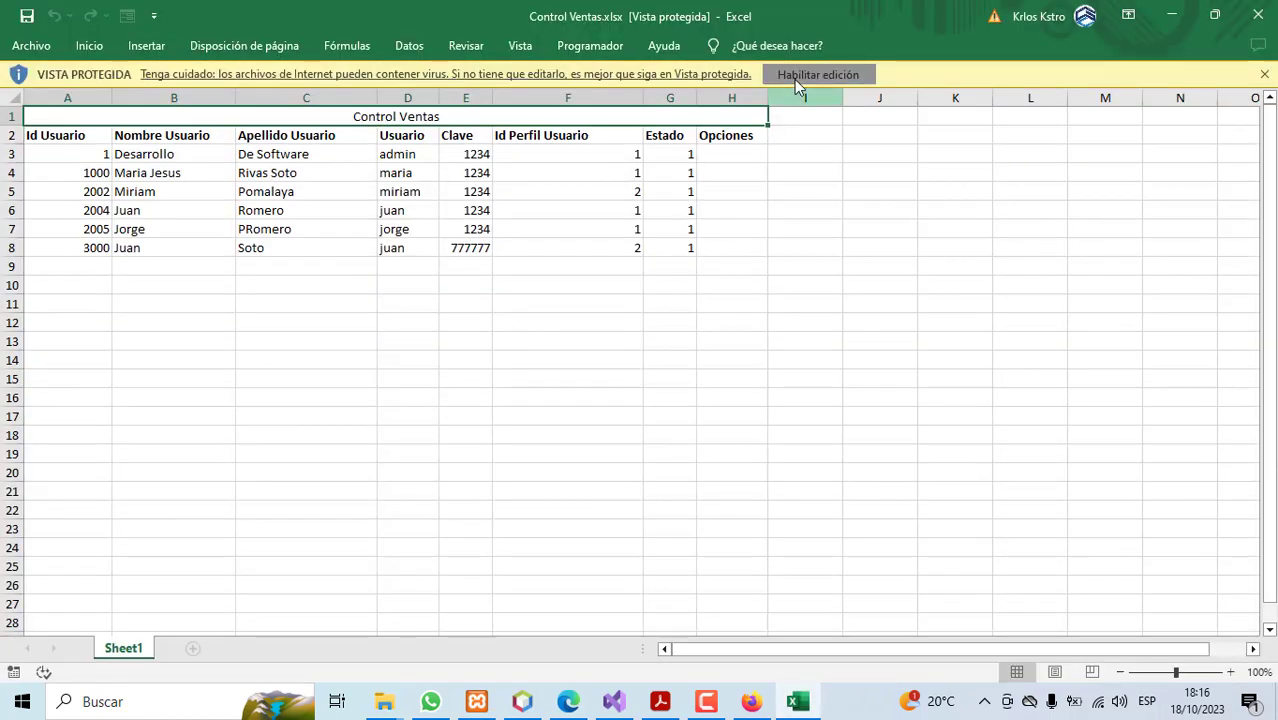
left_click(794, 80)
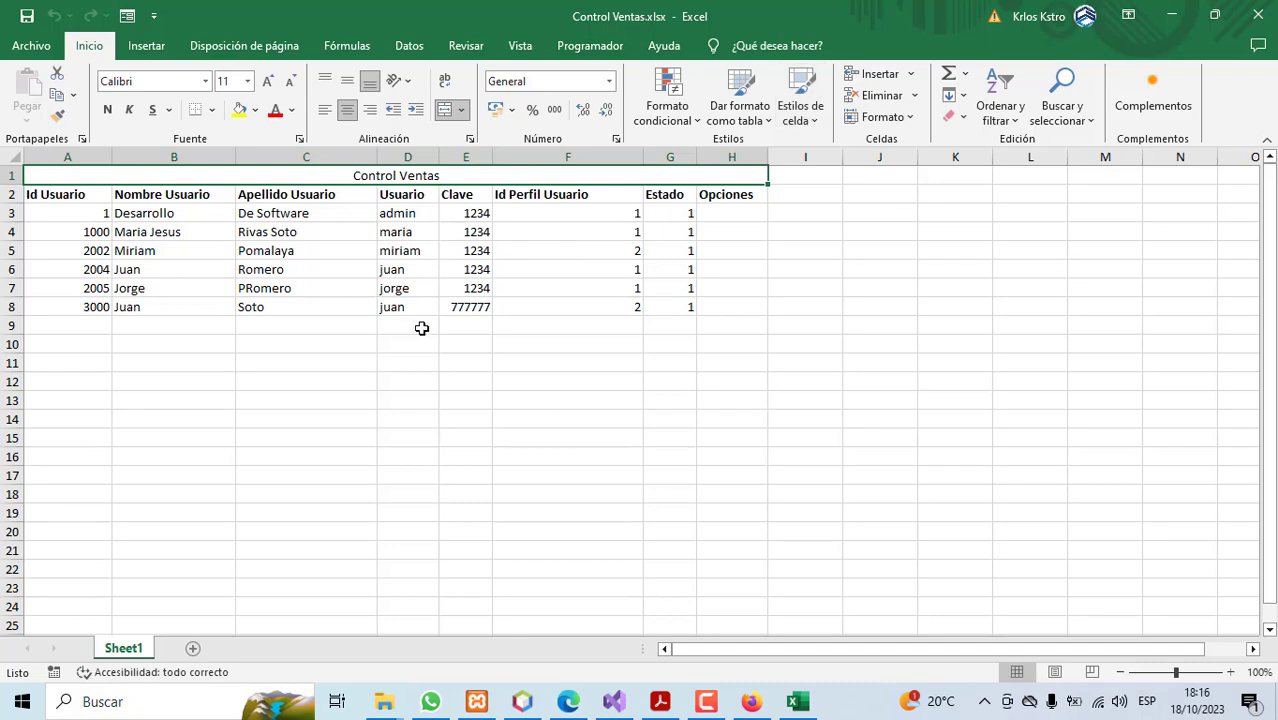
left_click(751, 703)
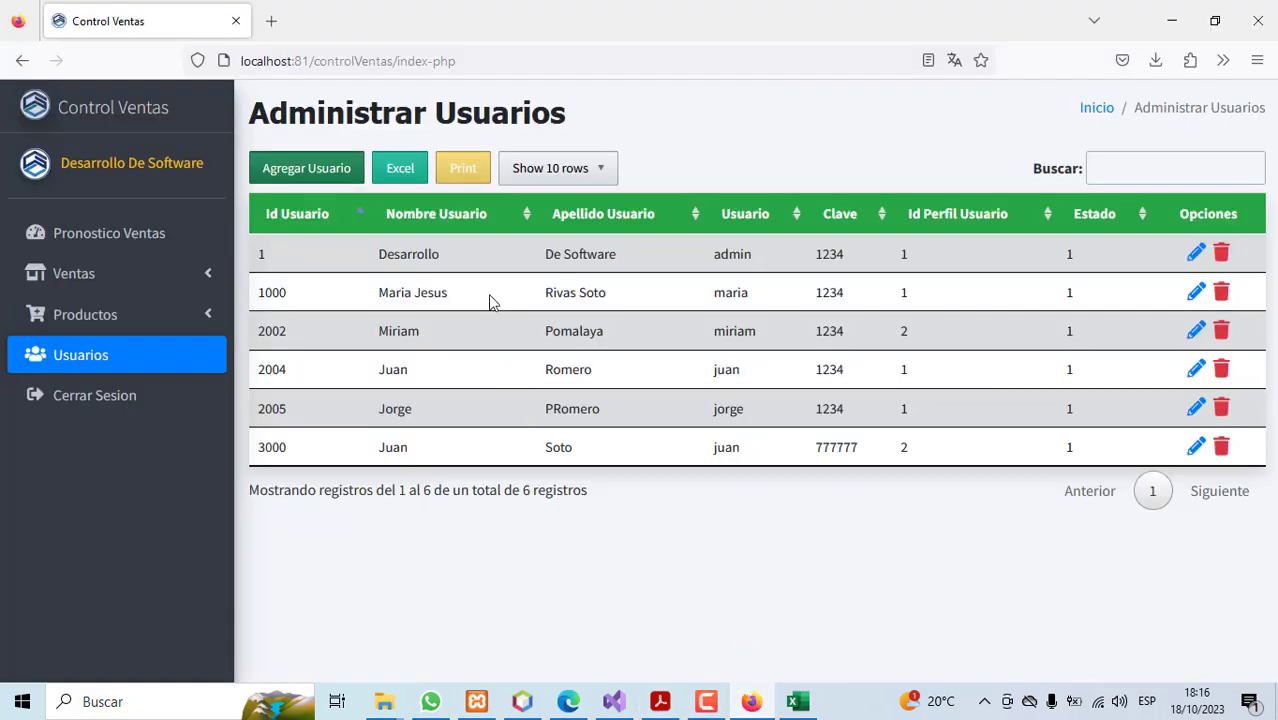
left_click(457, 176)
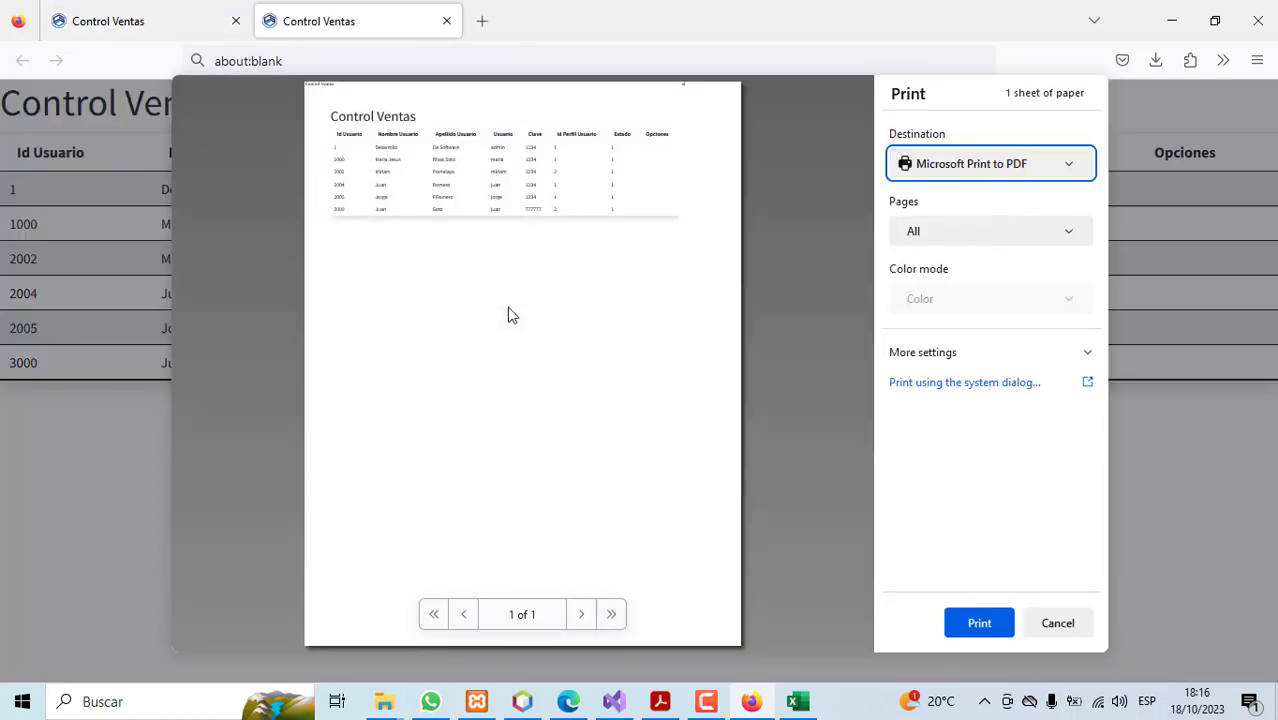
left_click(1044, 628)
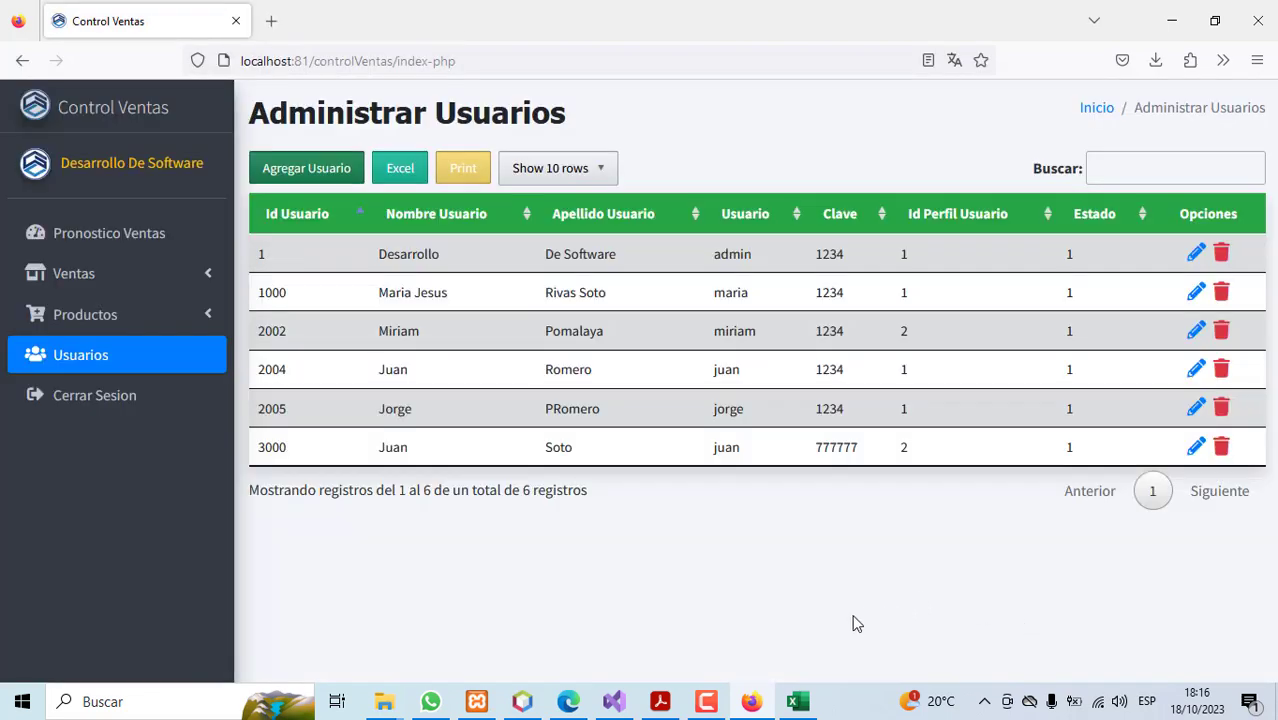
left_click(724, 704)
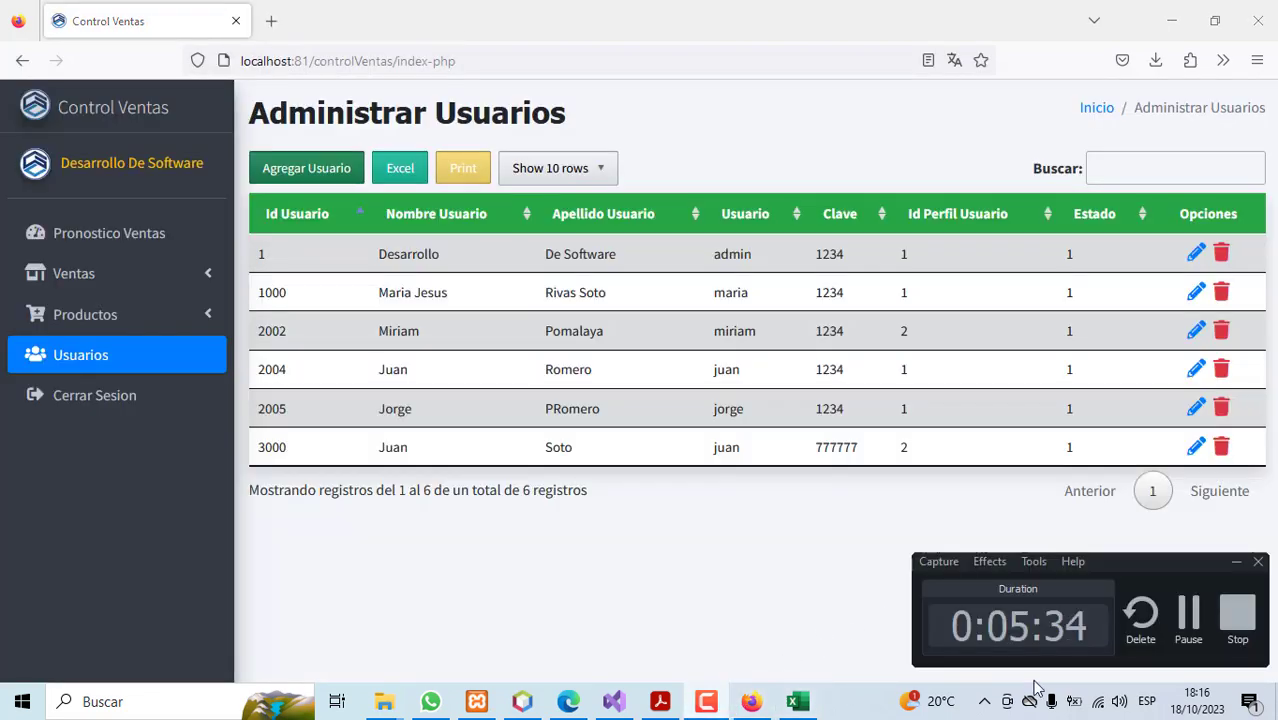